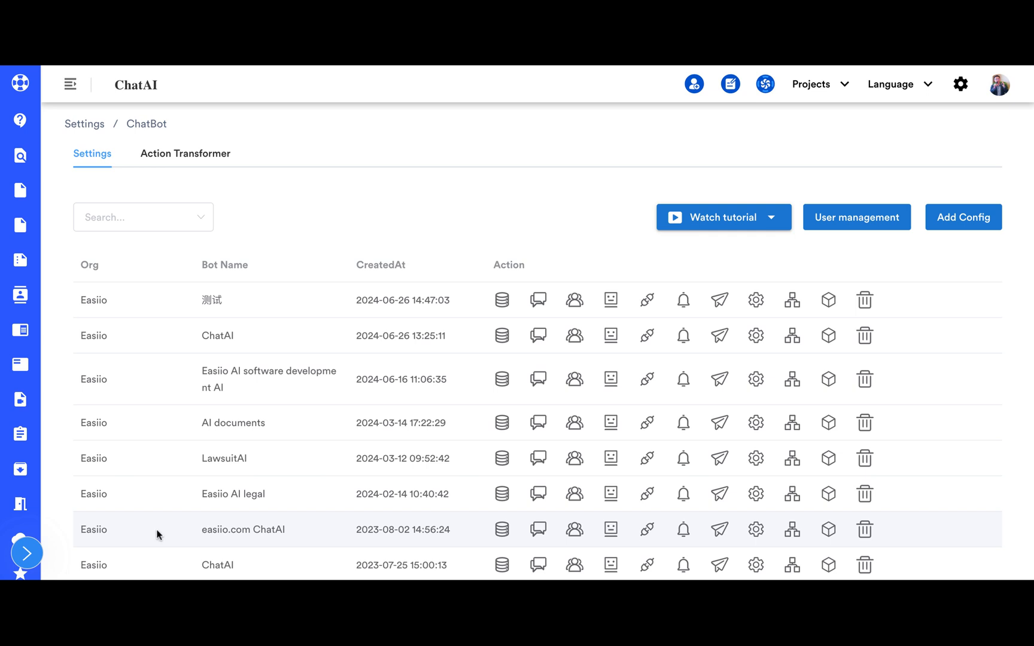
Open the channels of the easiio.com ChatAI bot and show its Sheets channel configurations.
click(22, 123)
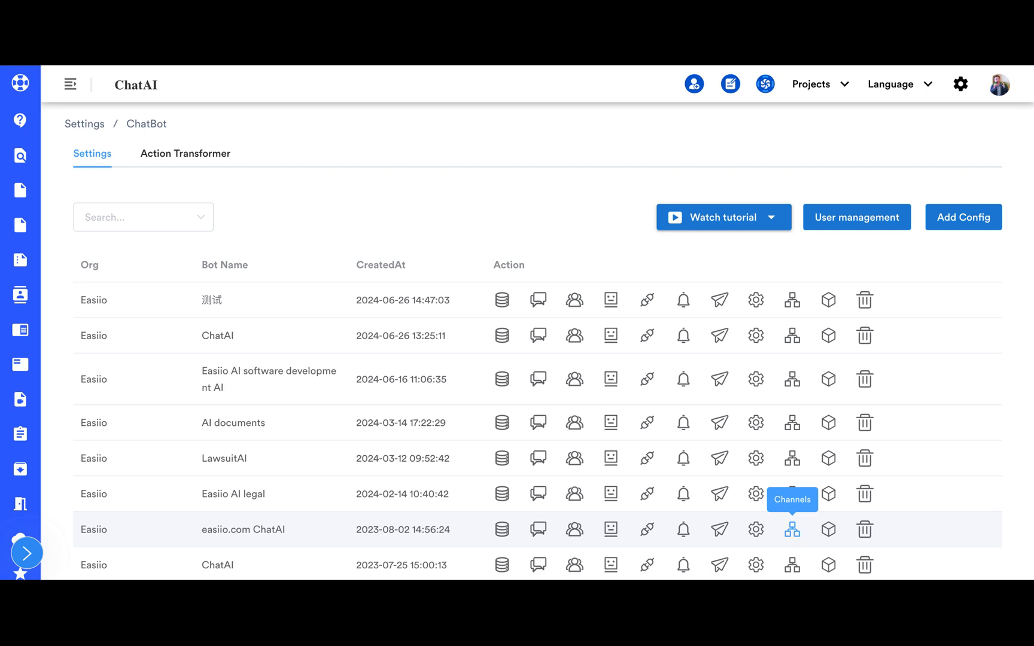
click(792, 529)
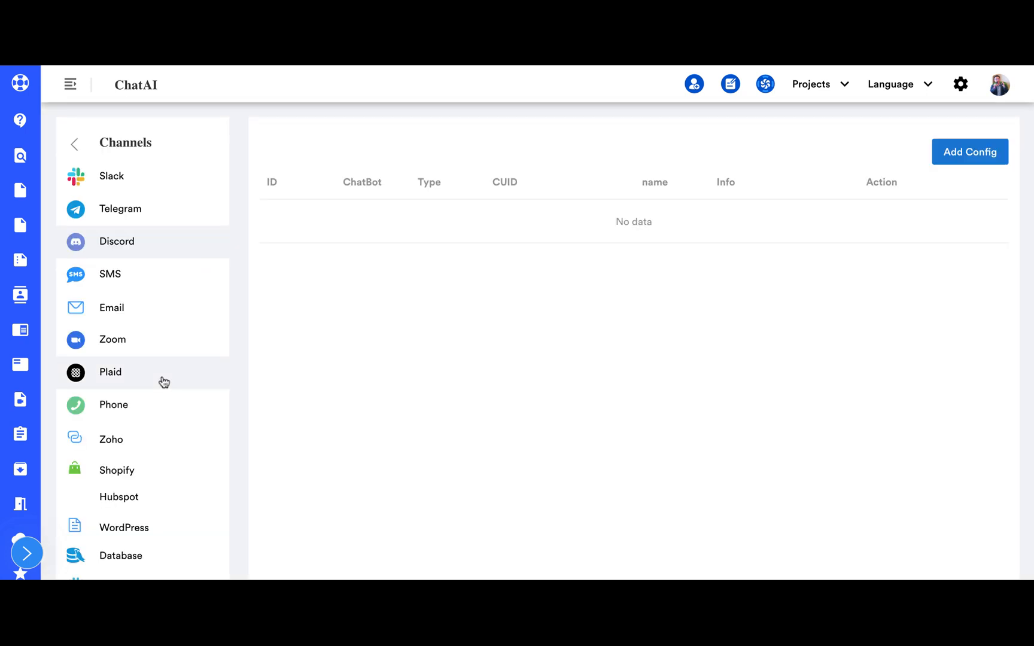
scroll(163, 383, down, 5)
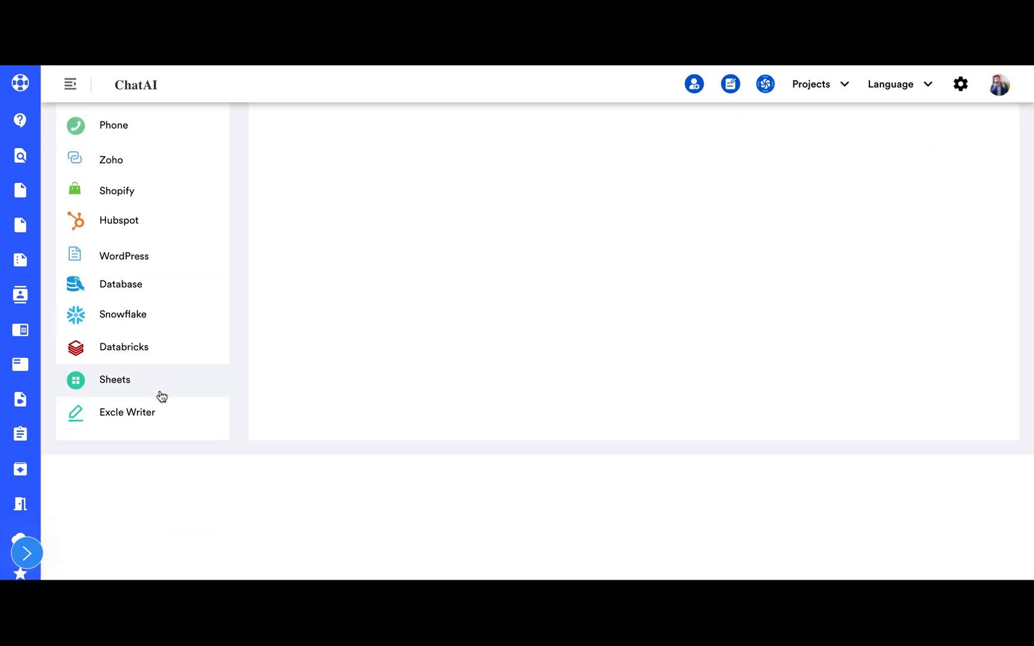
scroll(161, 397, up, 2)
scroll(161, 396, up, 1)
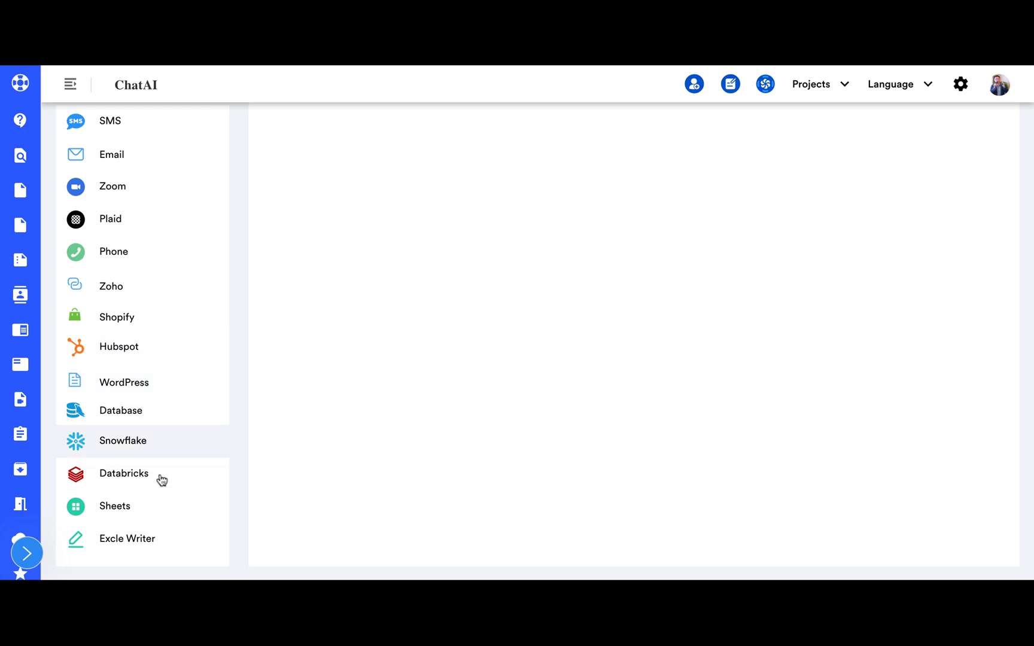
click(115, 506)
scroll(668, 255, up, 3)
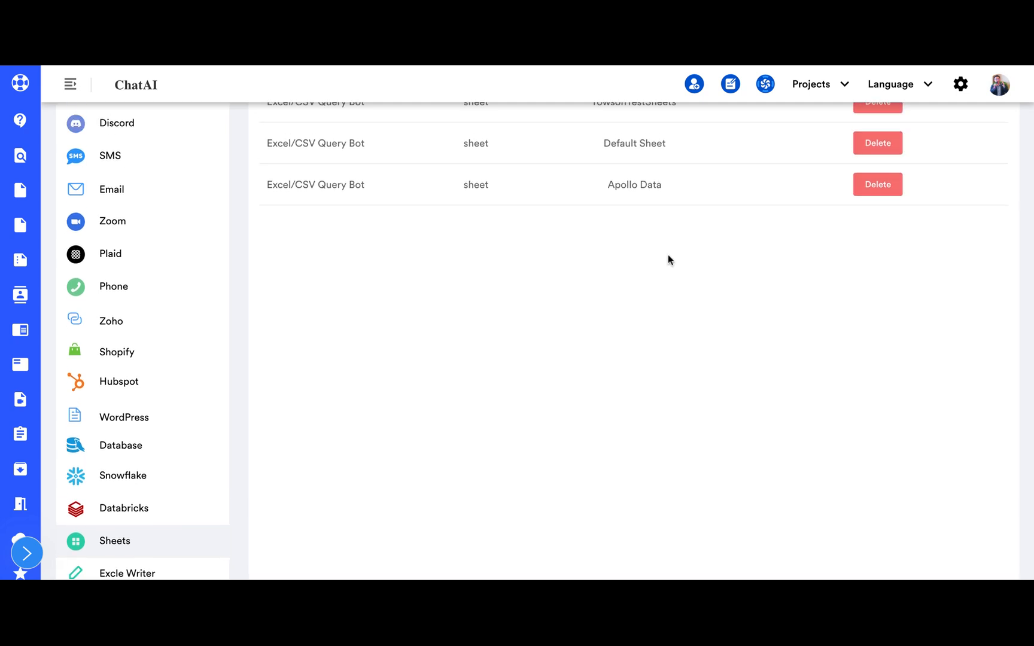
scroll(668, 254, up, 1)
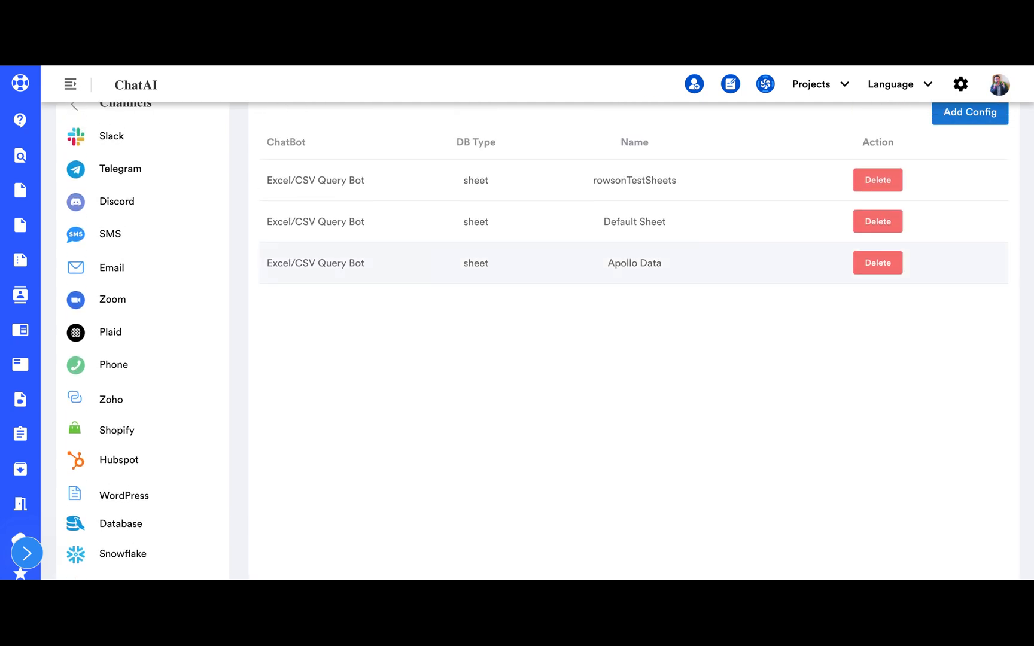
scroll(406, 280, up, 1)
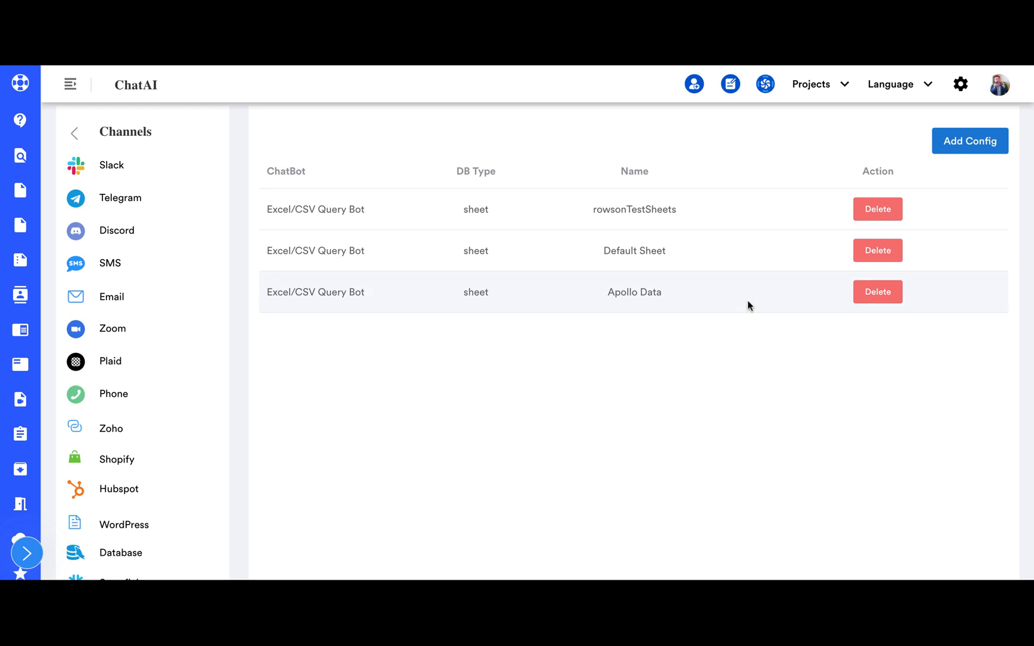
View the form for adding a sheet configuration, including its file upload area, and cancel it without entering anything.
click(955, 150)
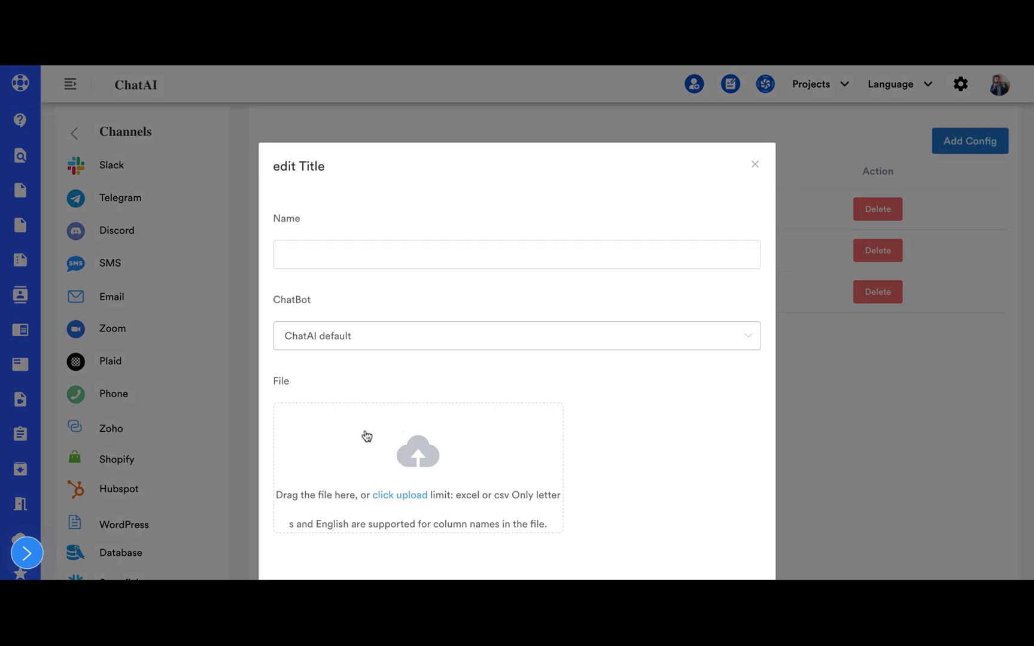
scroll(426, 506, down, 3)
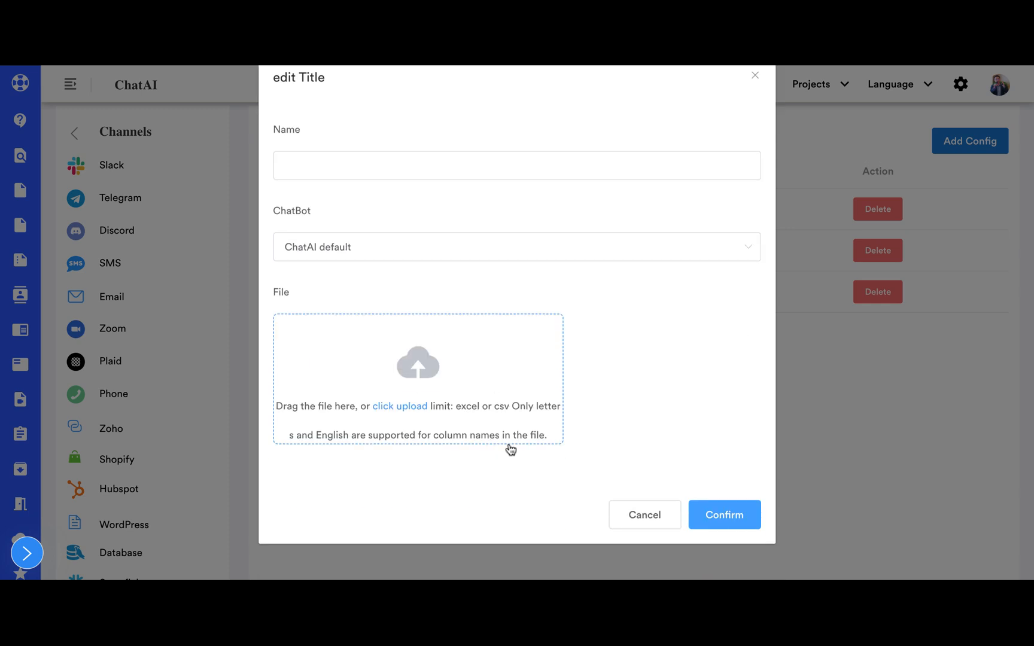
click(648, 519)
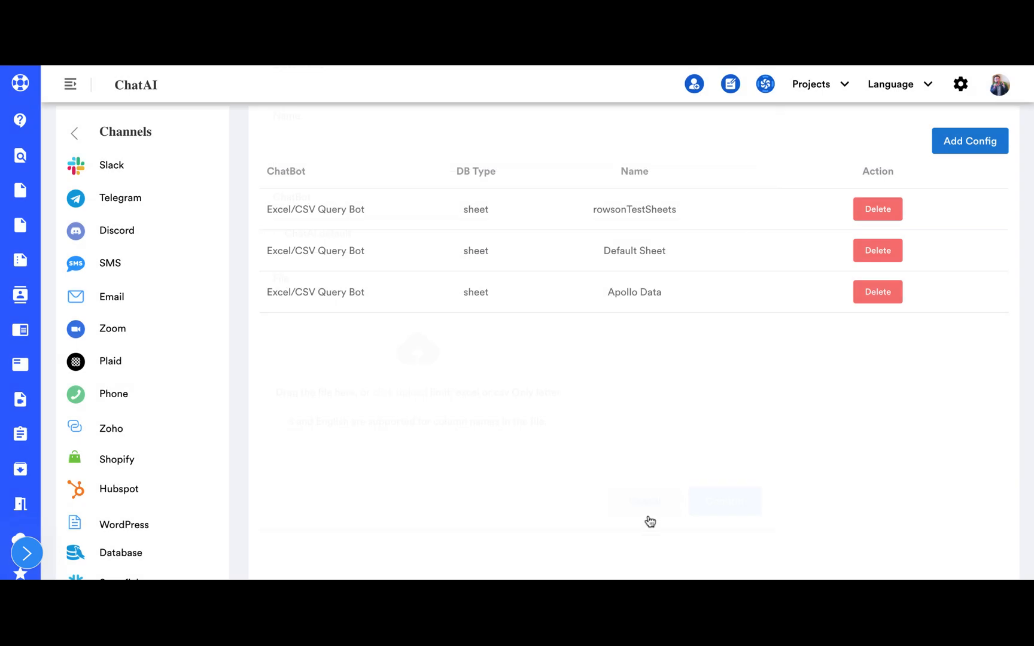
View the Chat AI window in full size with its existing table conversation, and close it.
click(765, 84)
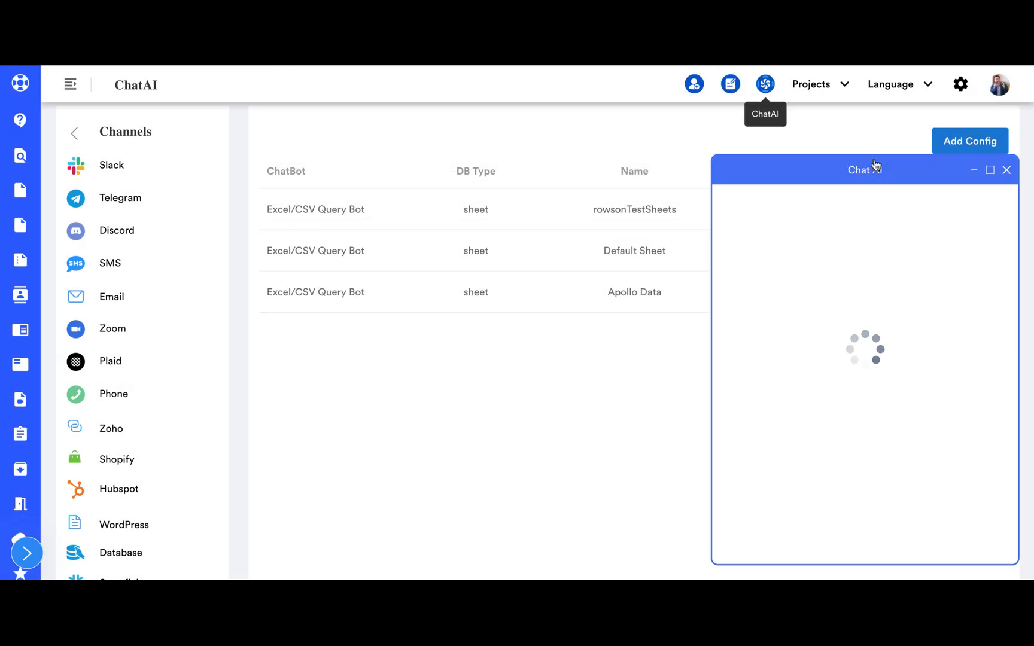
click(990, 172)
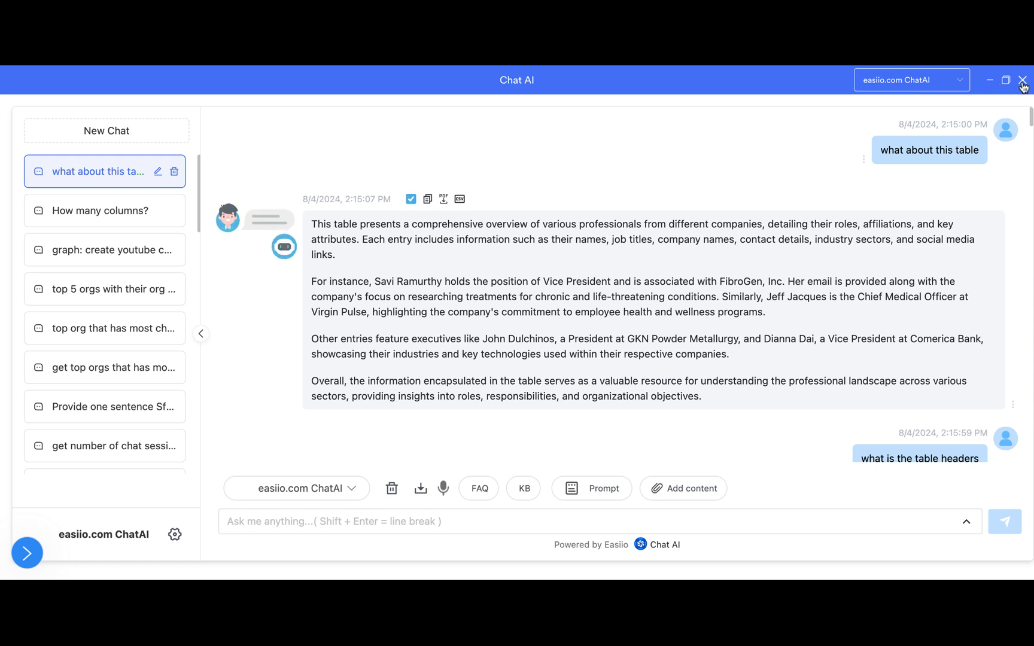
click(1023, 82)
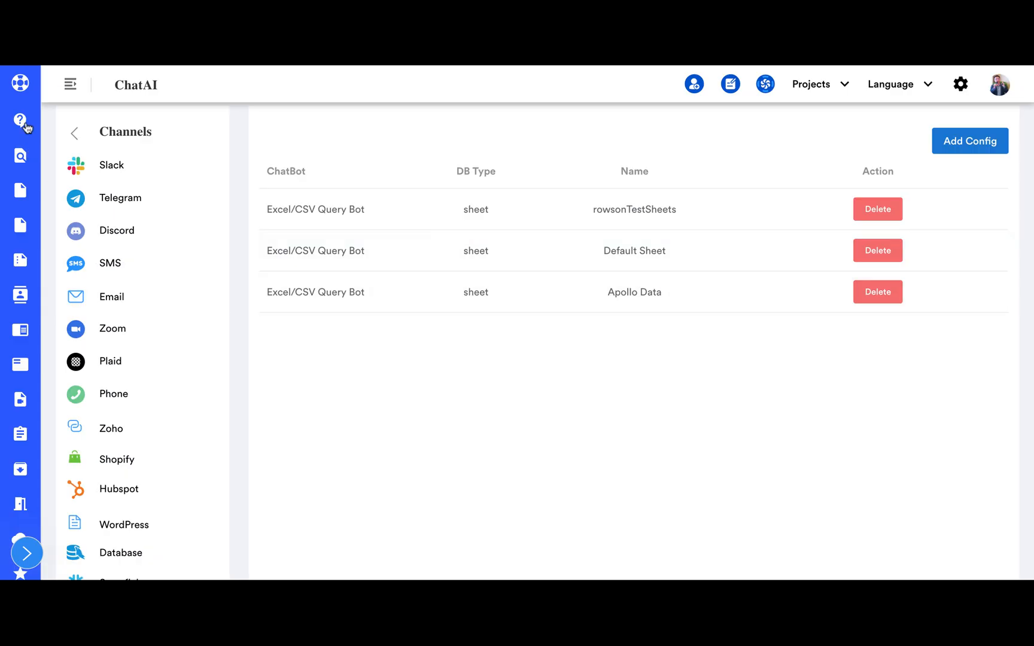
Return to the ChatBot settings list and open the character bots of the easiio.com ChatAI bot.
mouse_move(28, 128)
click(58, 123)
key(super+Left)
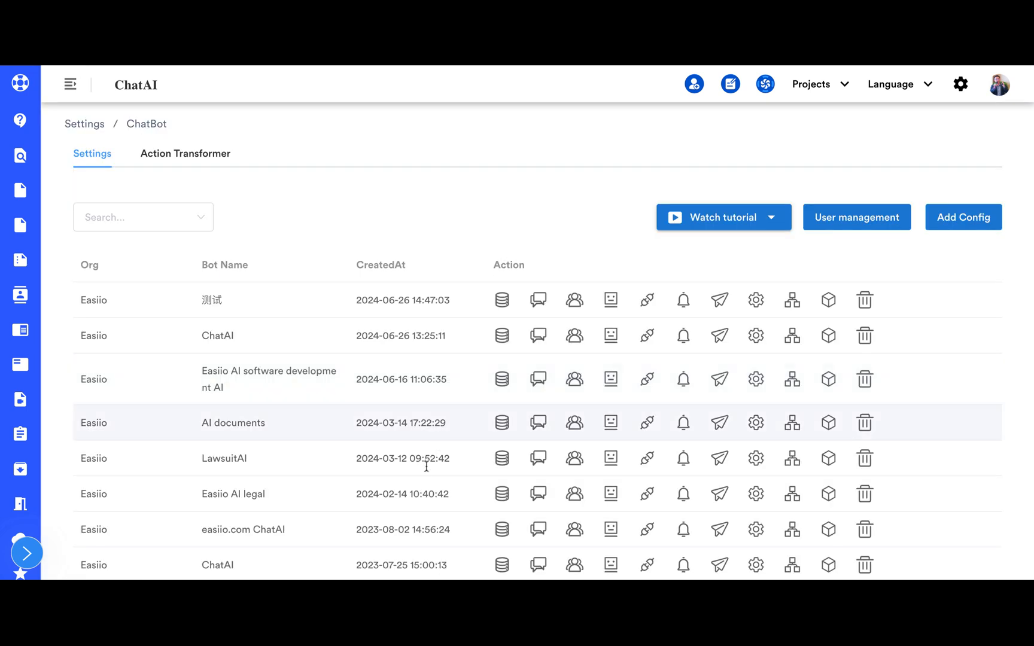
scroll(413, 486, down, 2)
scroll(341, 473, down, 1)
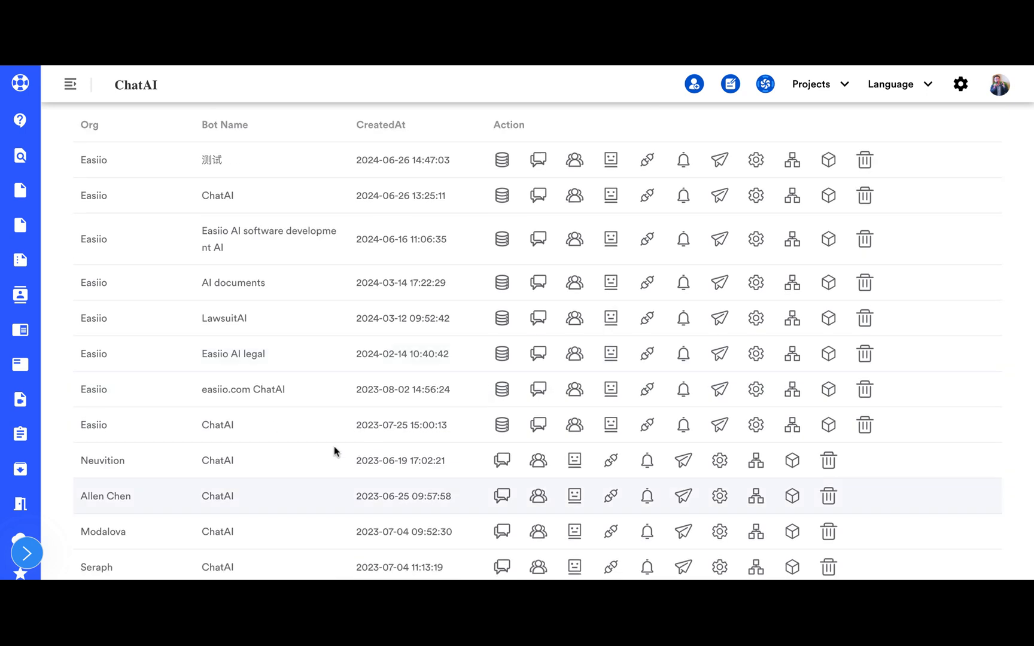
scroll(405, 396, up, 1)
scroll(405, 396, up, 1)
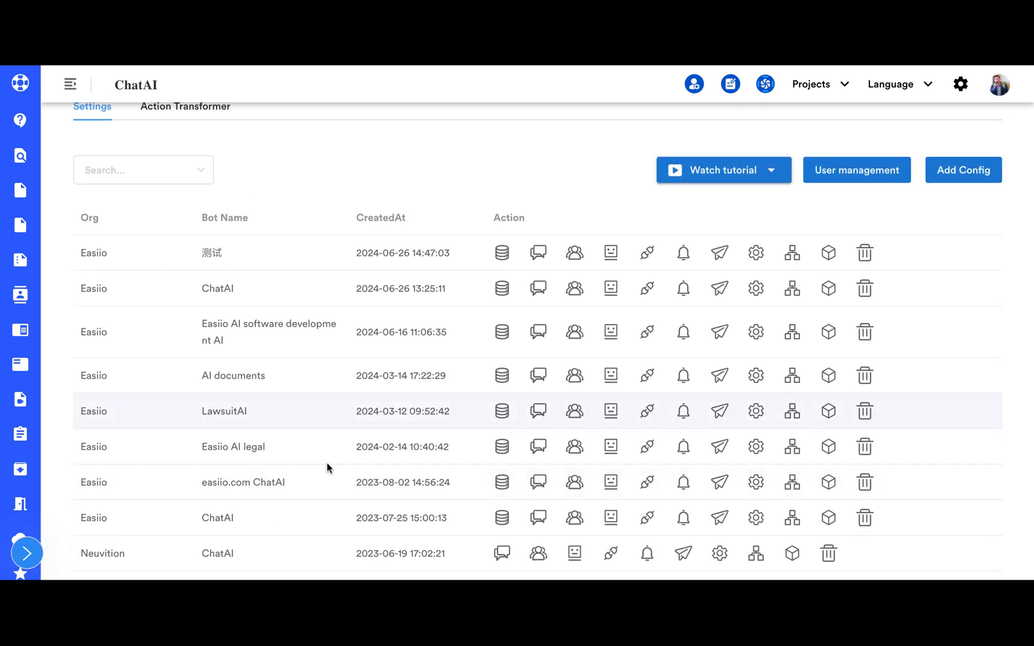
click(538, 483)
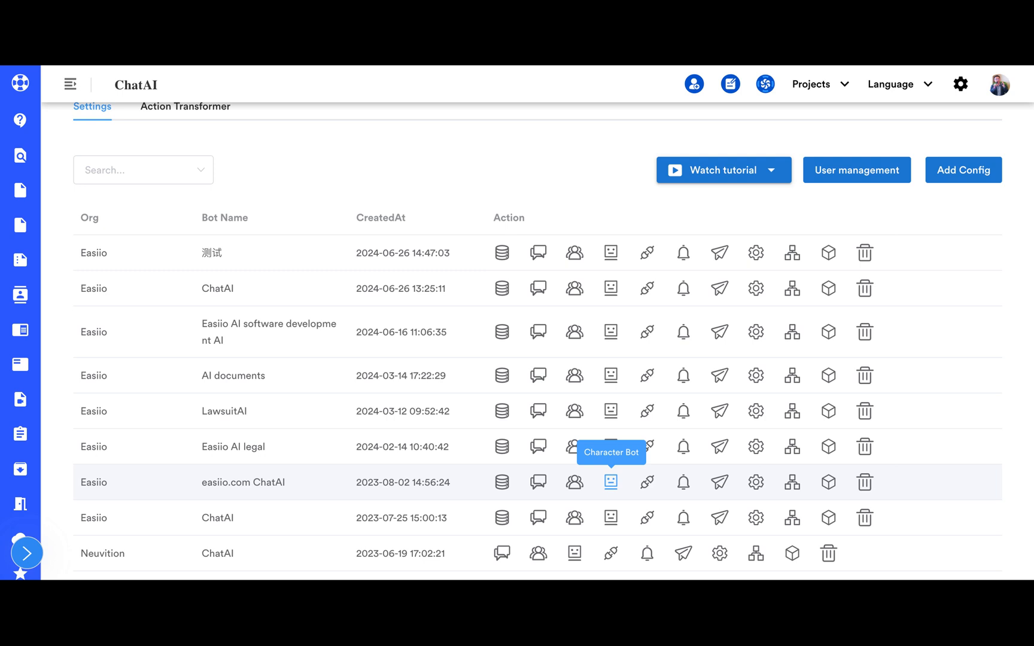
click(611, 482)
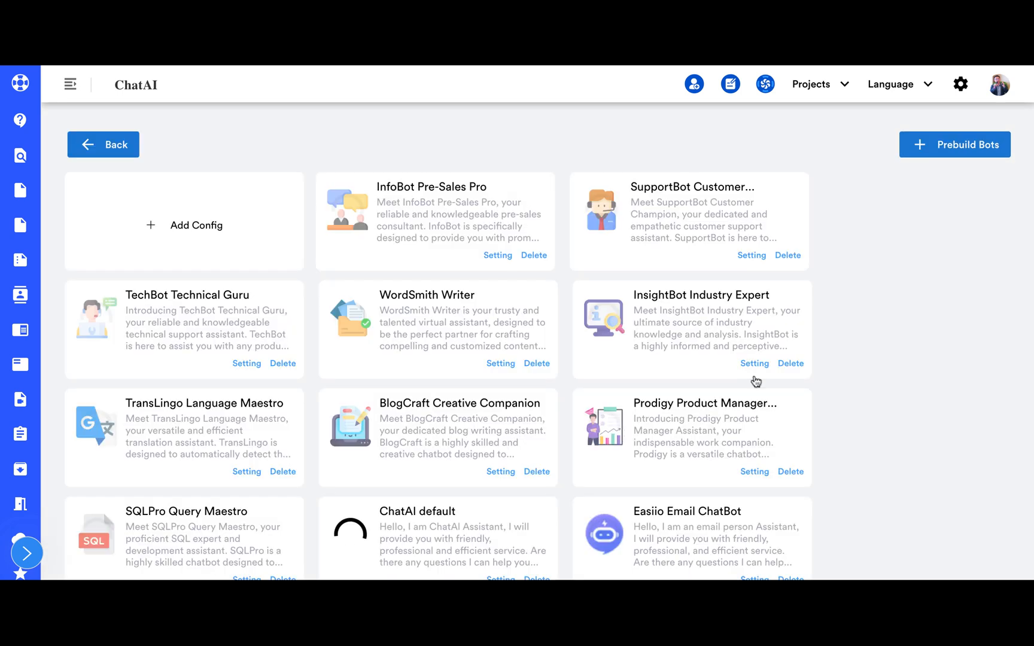
Look through the prebuilt bots without adding one, and check the configured character bots for the Excel/CSV Query Bot.
click(928, 154)
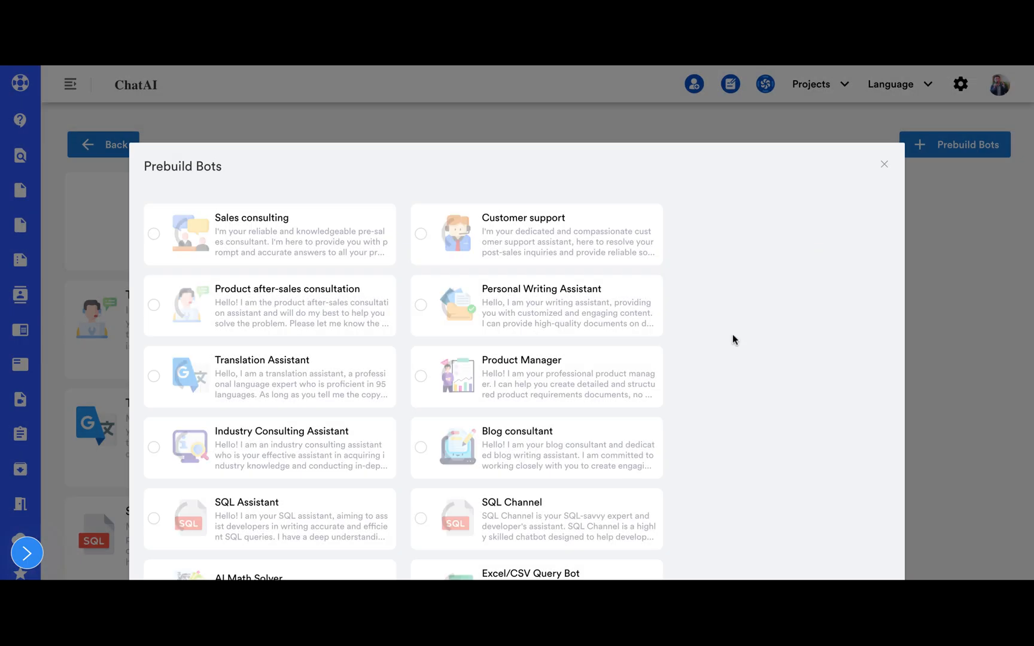
scroll(732, 431, down, 5)
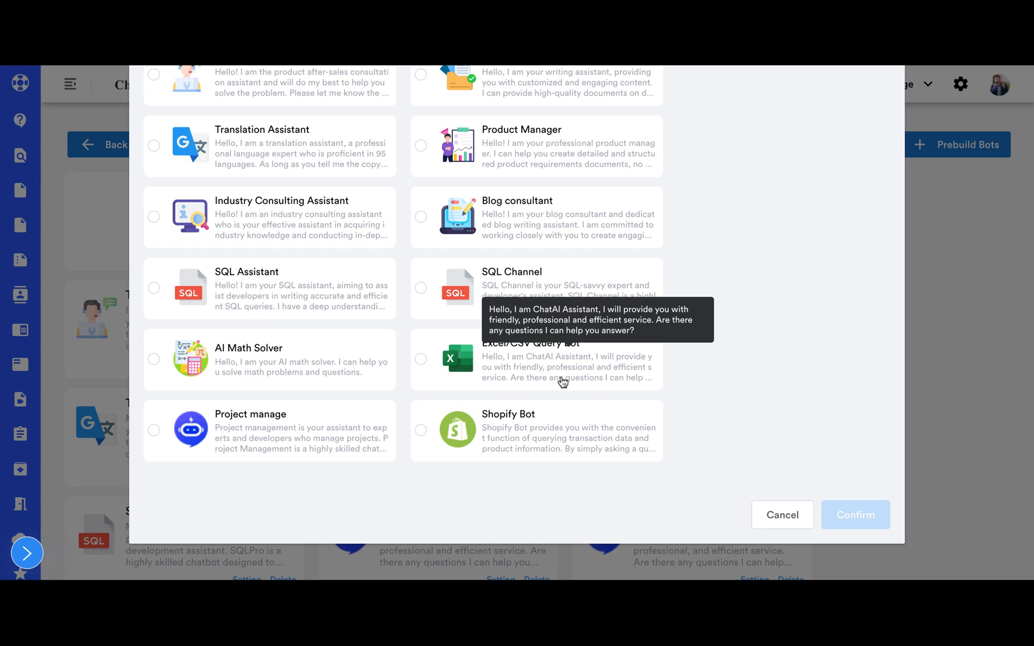
click(787, 517)
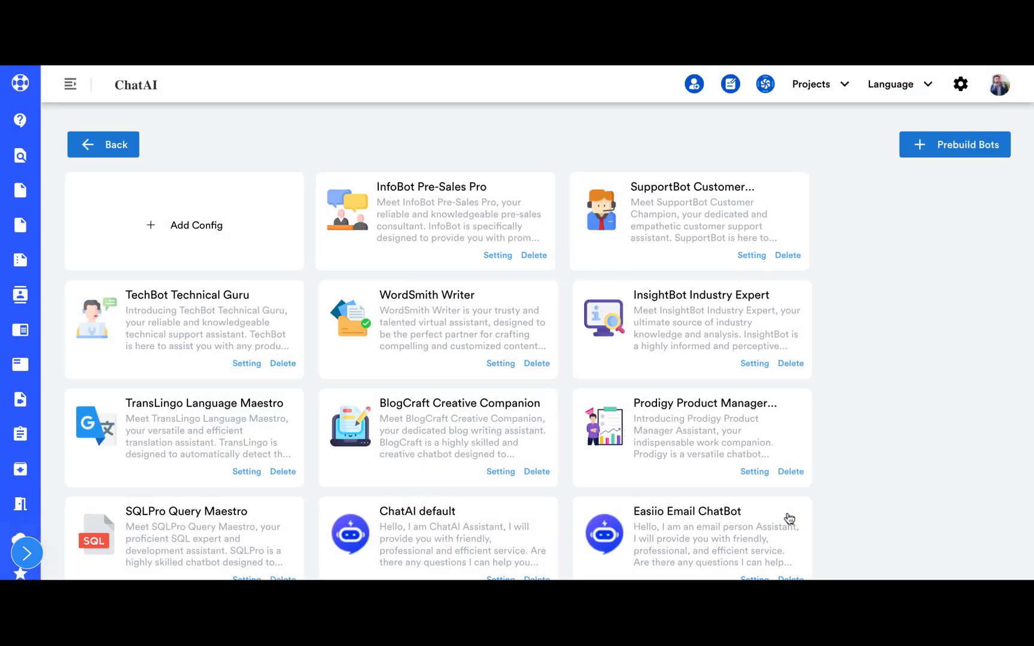
scroll(391, 330, down, 1)
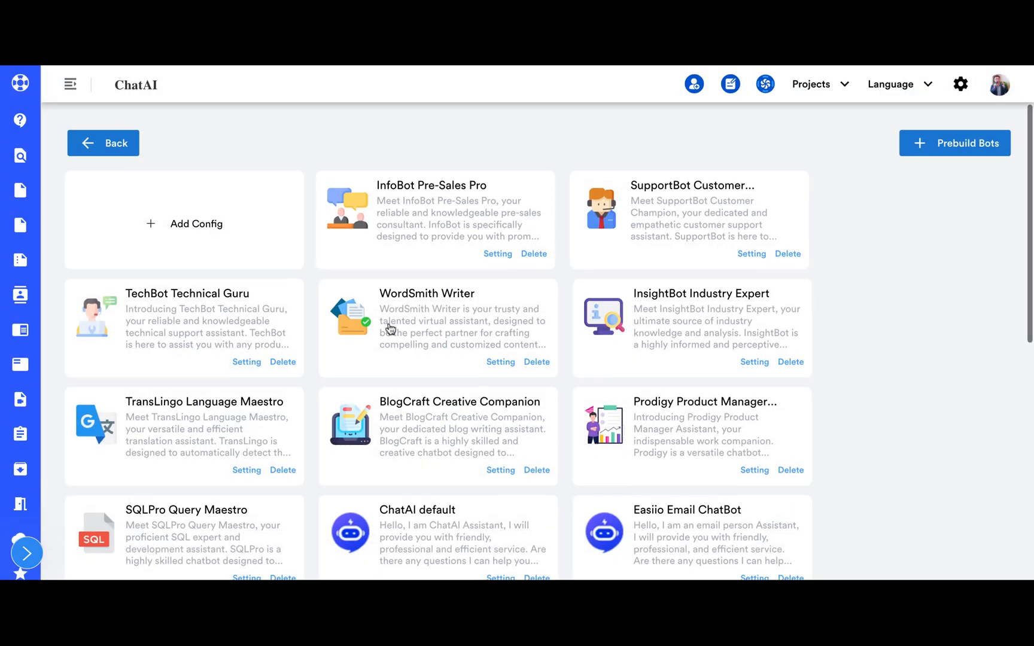
scroll(391, 328, down, 10)
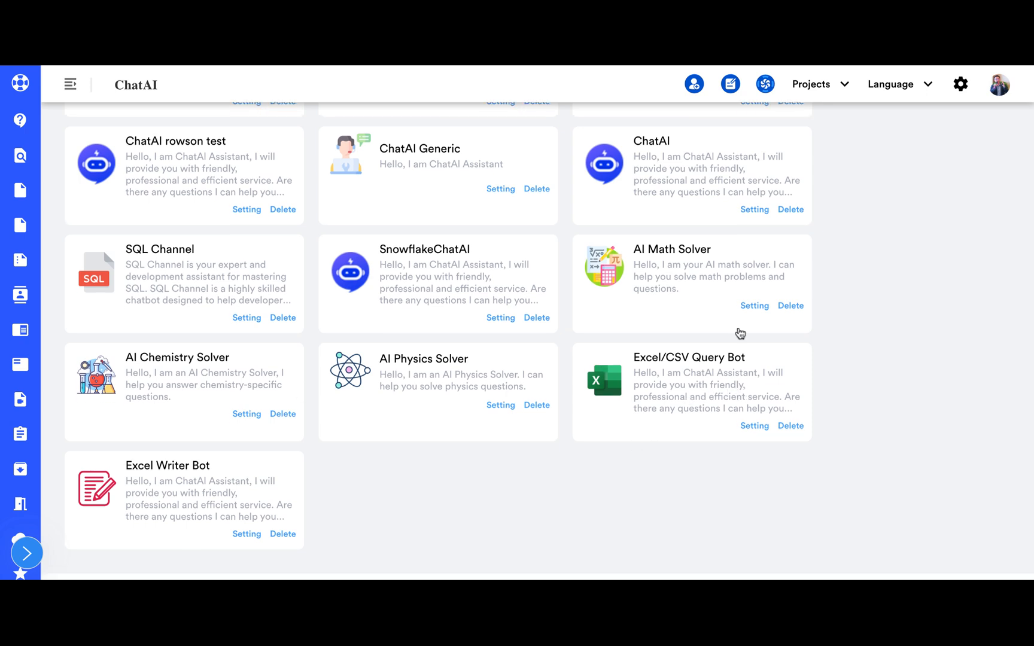
scroll(868, 289, up, 10)
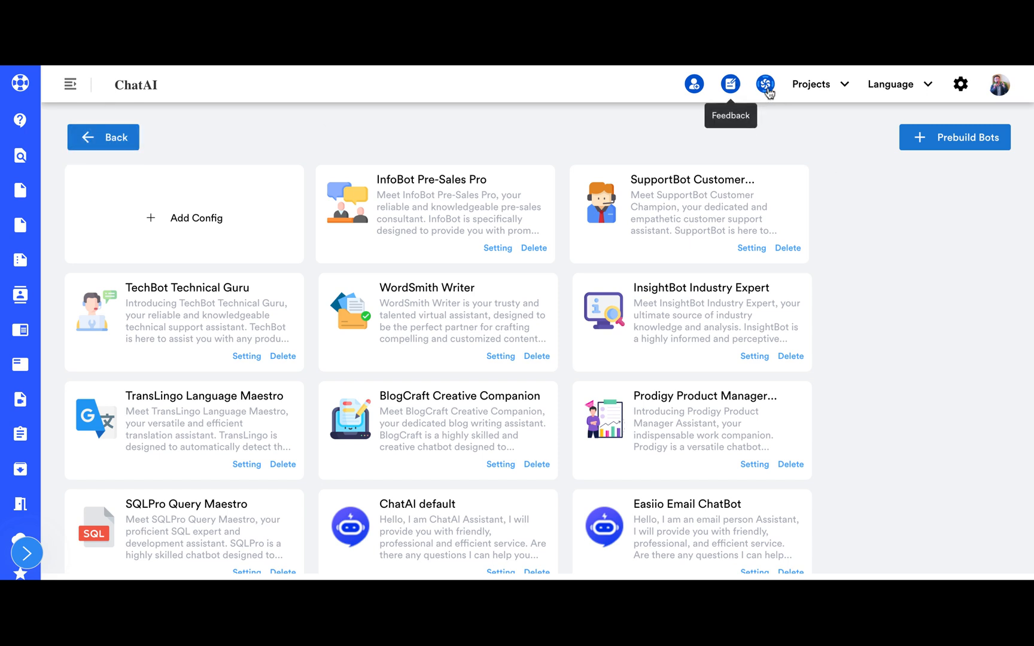
Open Chat AI in full size and switch the chat to the Excel/CSV Query Bot, searching the bots for "Excel".
click(767, 87)
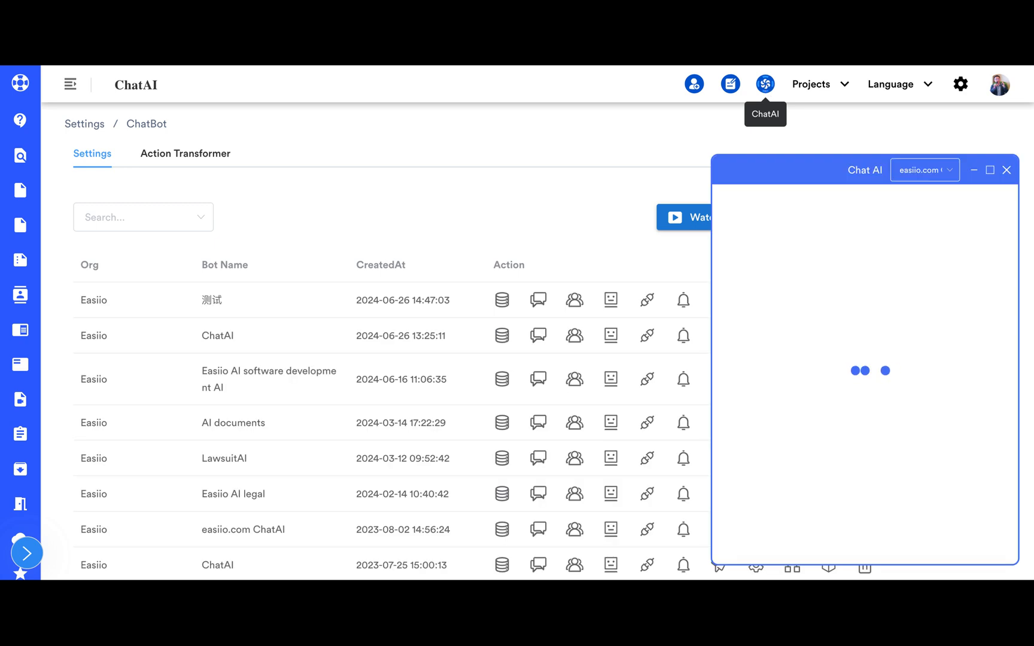
click(990, 170)
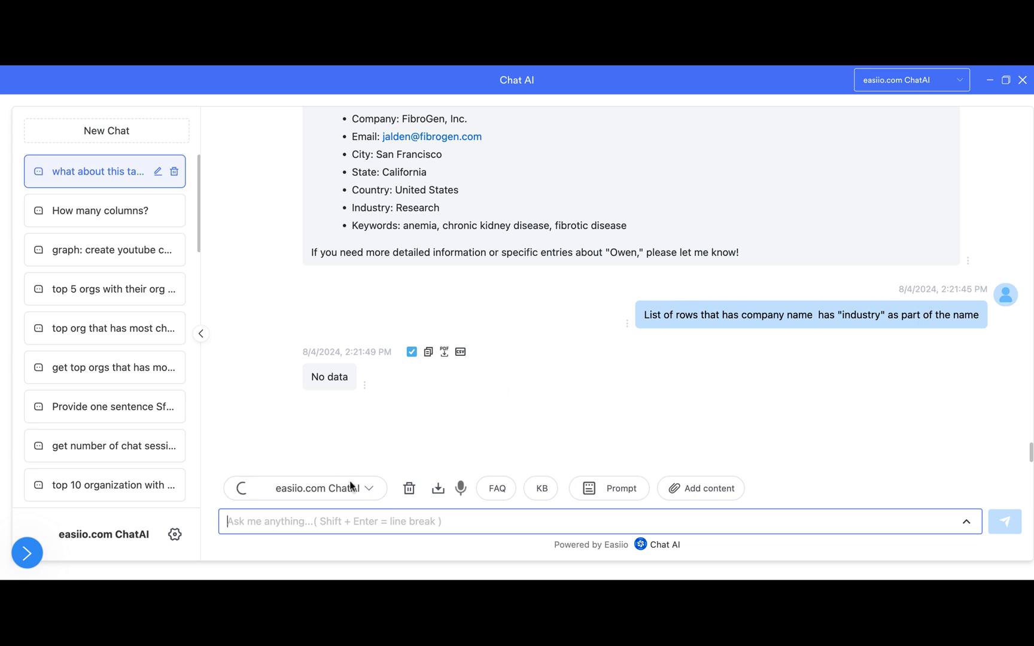
click(365, 489)
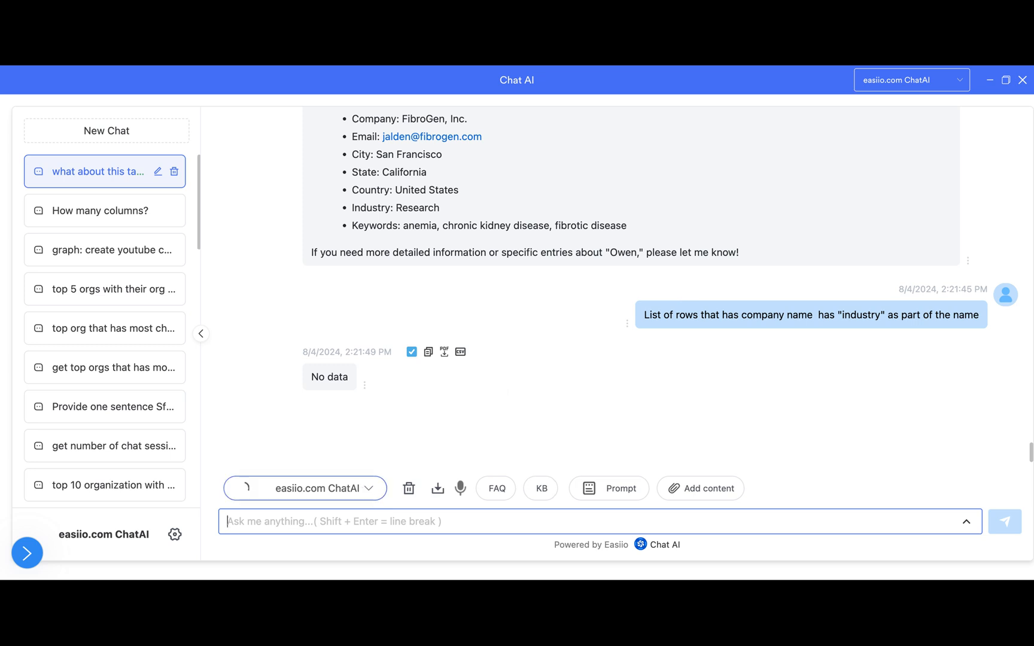
click(353, 492)
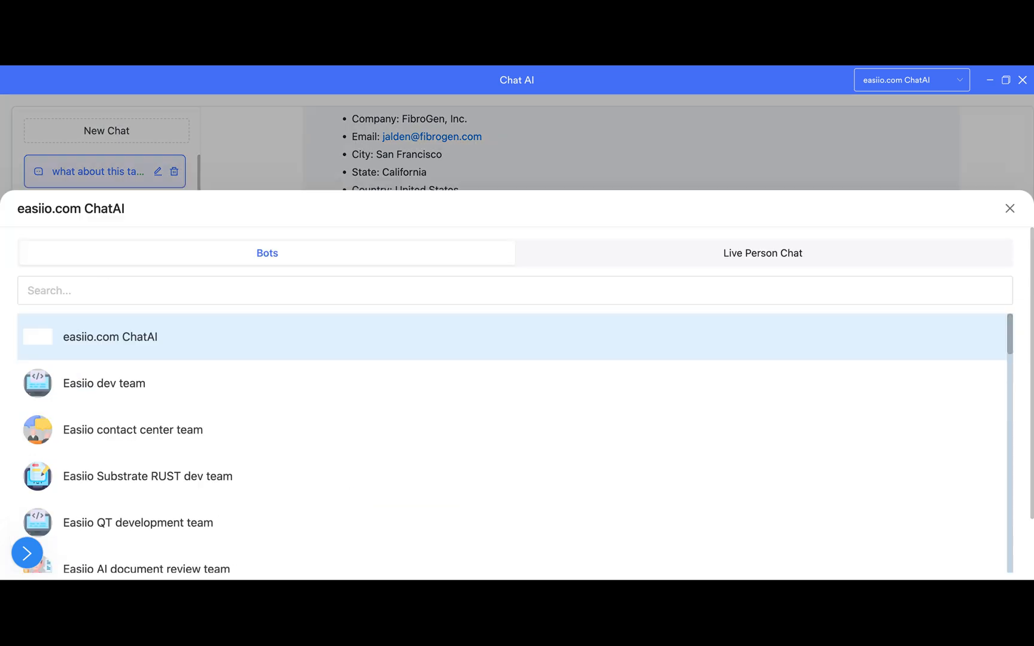
click(217, 298)
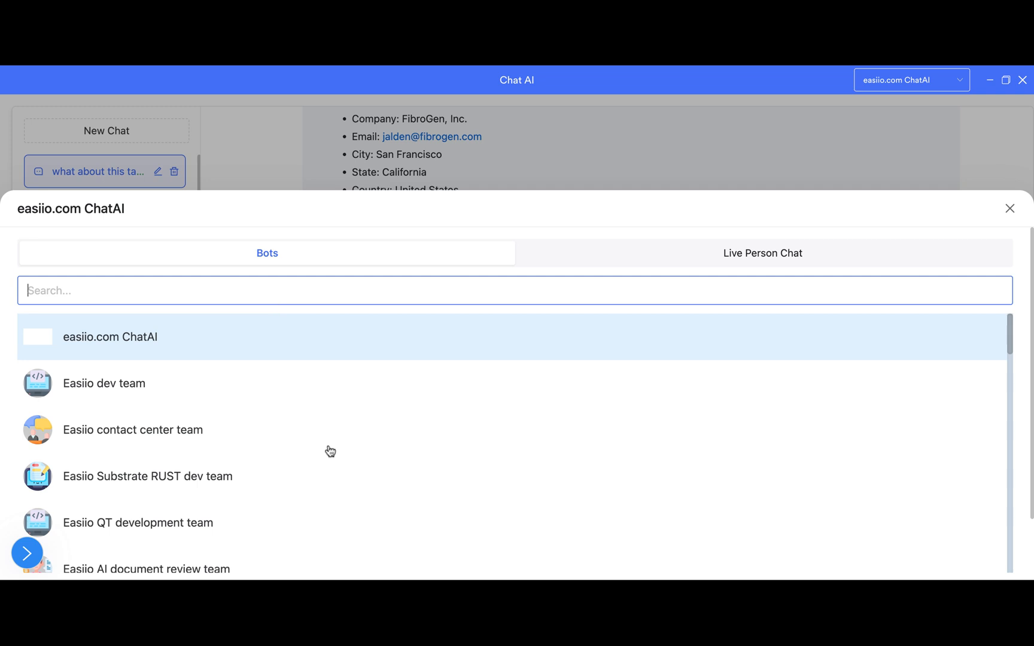
scroll(329, 451, down, 15)
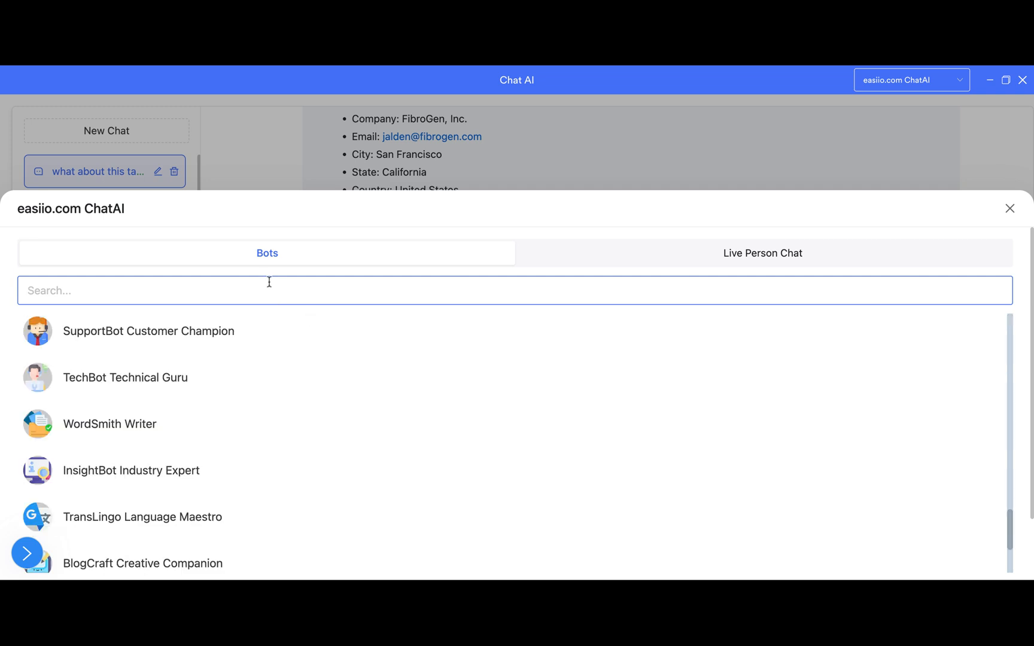
text(Excel)
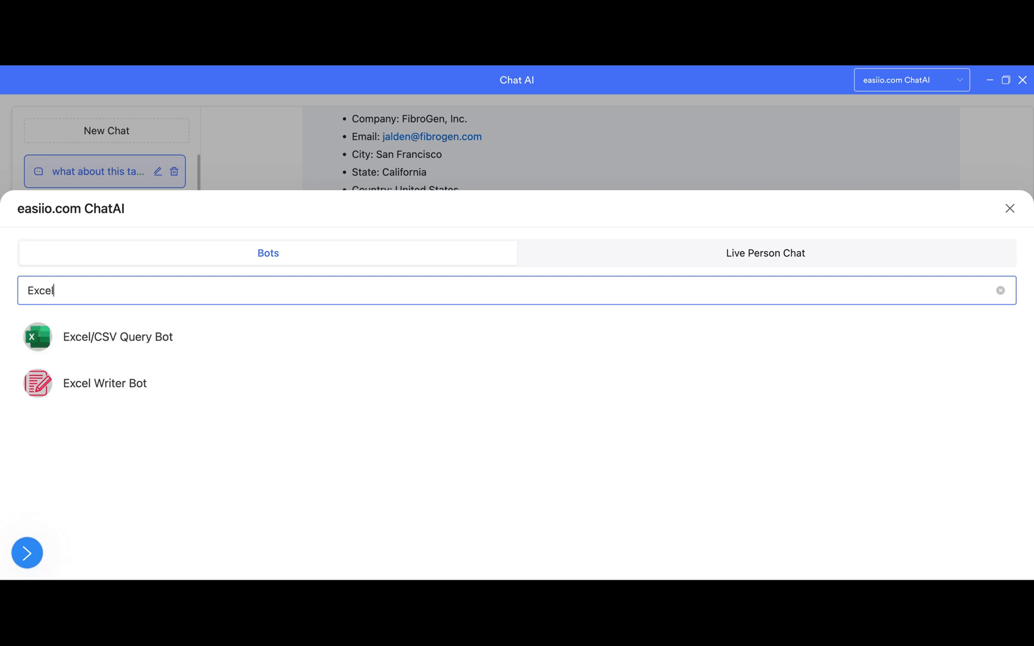
click(149, 344)
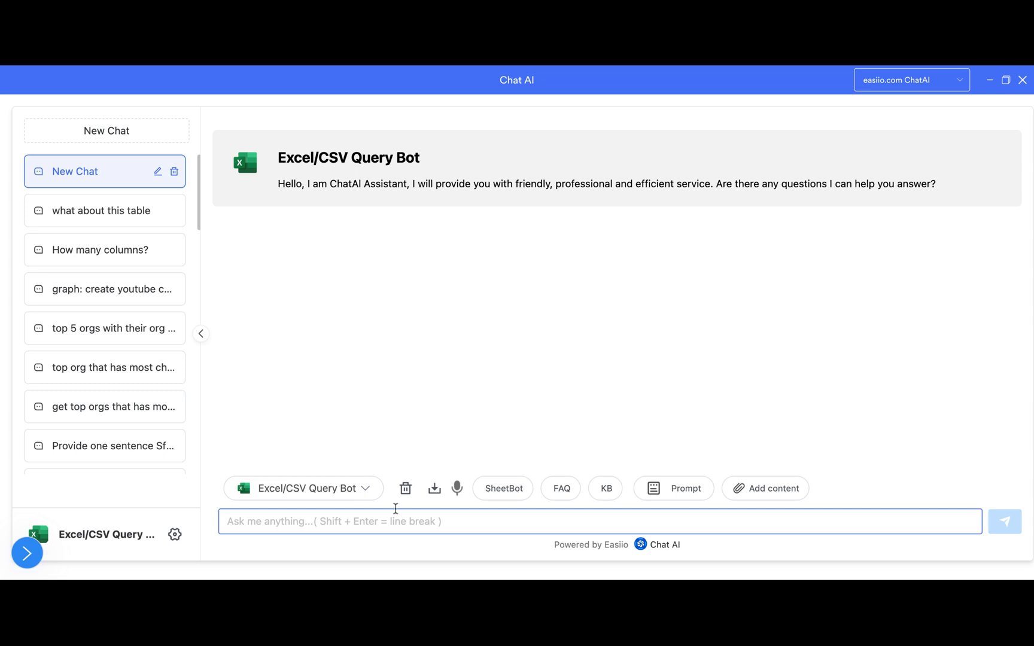
Point the SheetBot at the Apollo Data sheet with the file apollo-contacts-export-voip-exec.csv.
click(518, 494)
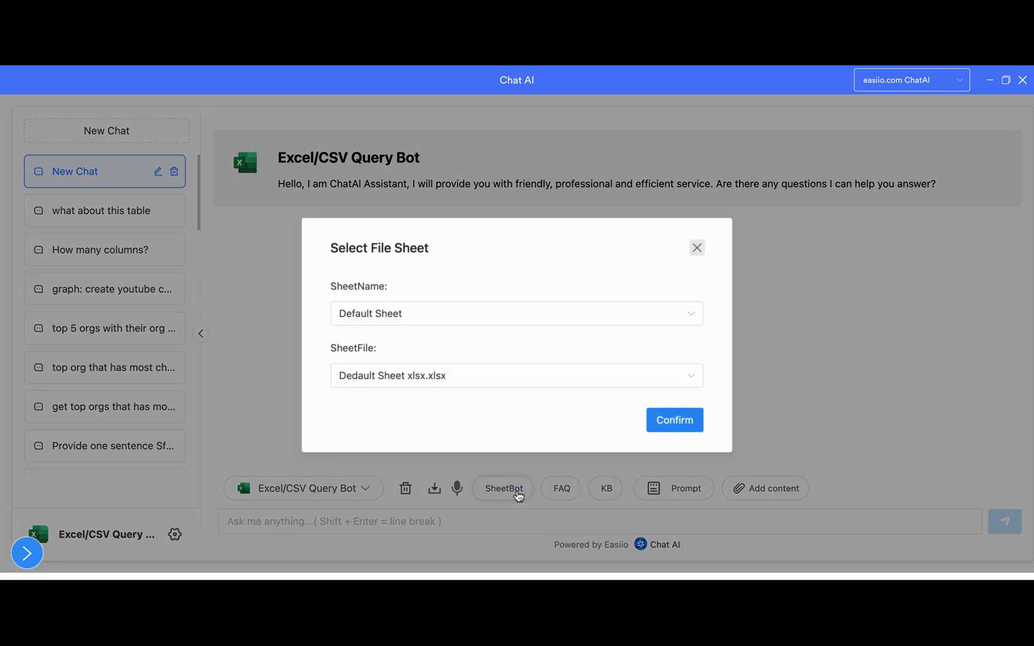
click(682, 318)
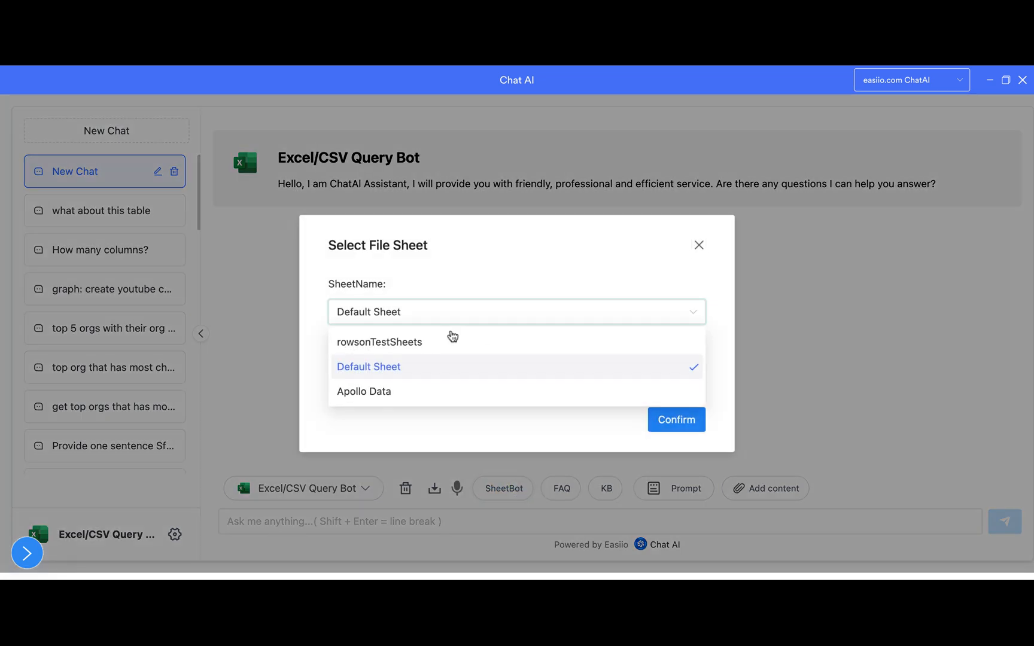
click(391, 395)
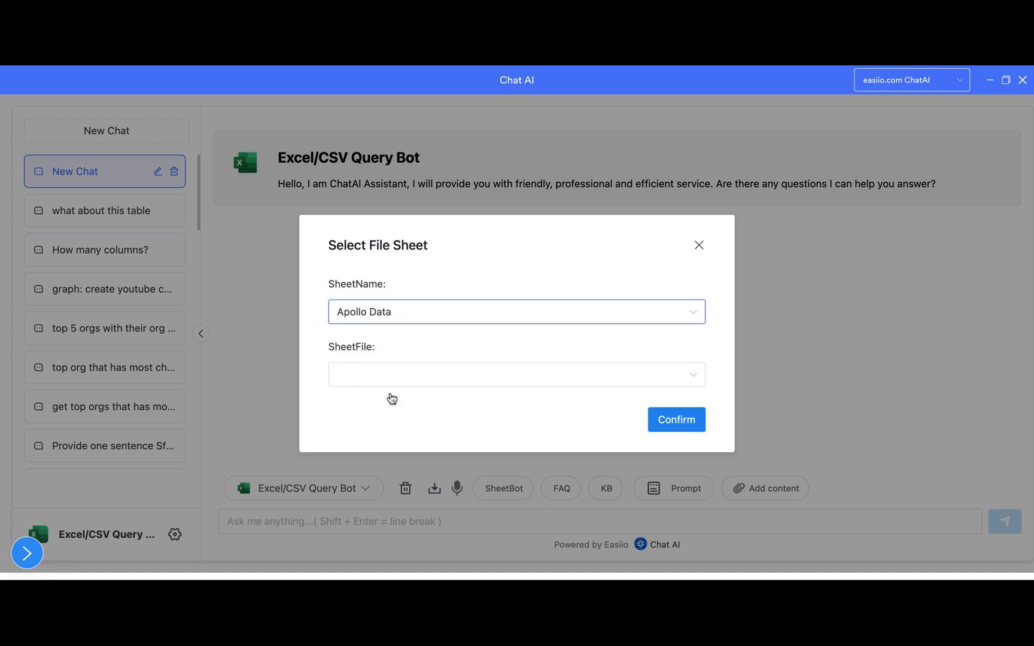
click(692, 376)
click(455, 407)
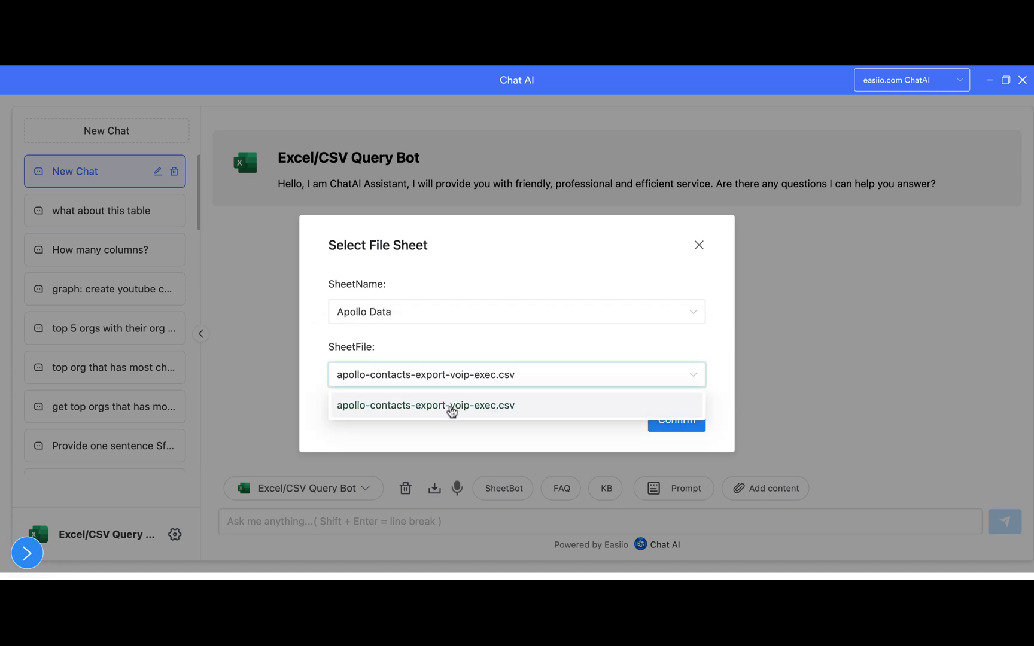
click(686, 420)
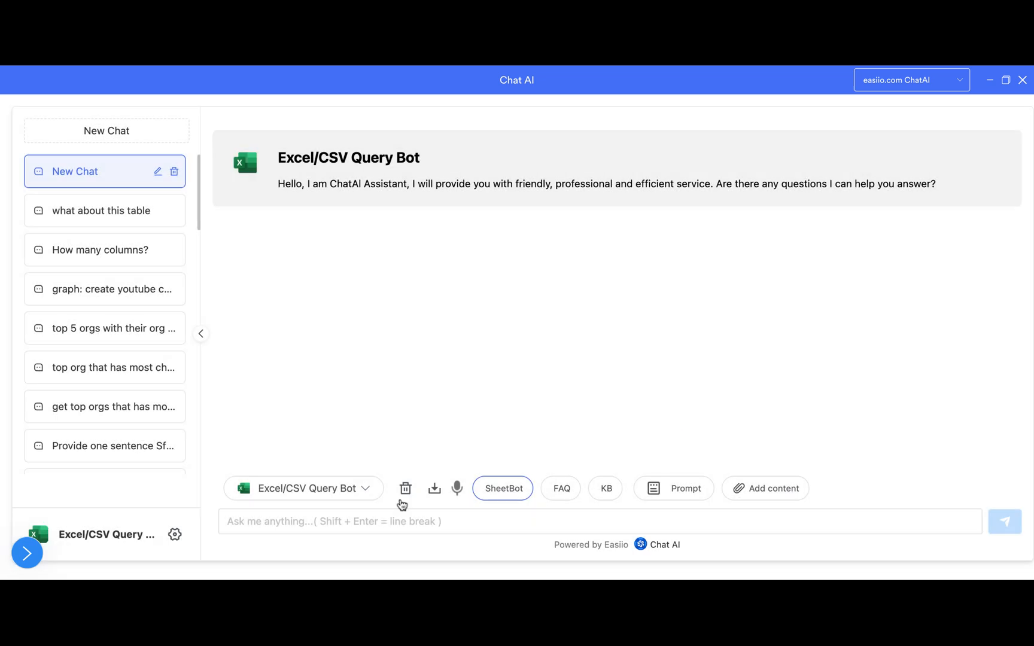
Ask the bot "Headers?" and read through the column list in its answer.
click(353, 525)
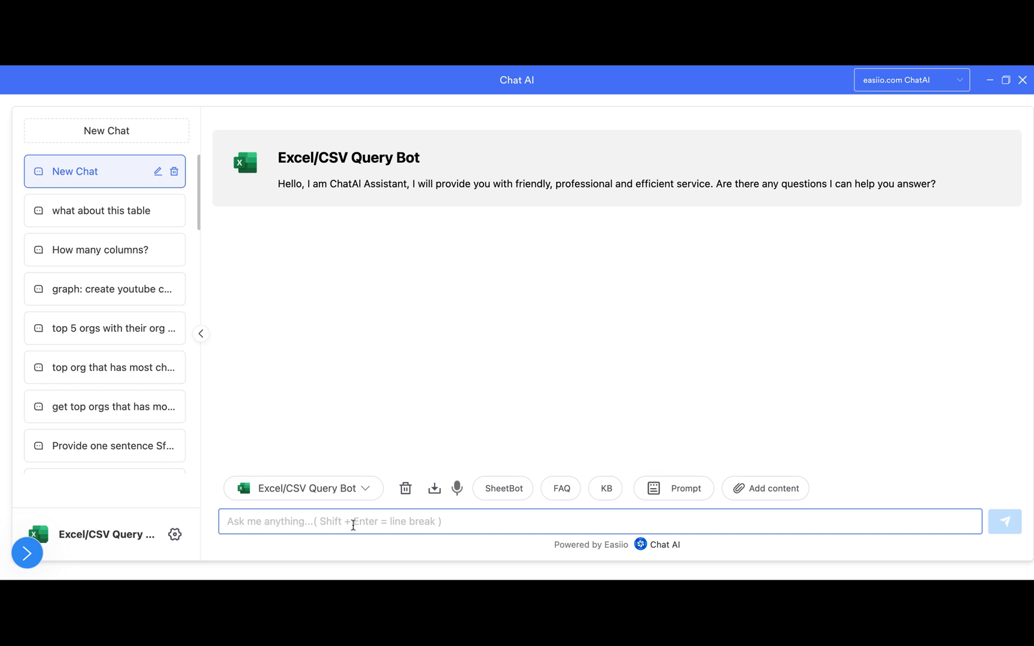
text(Headers?)
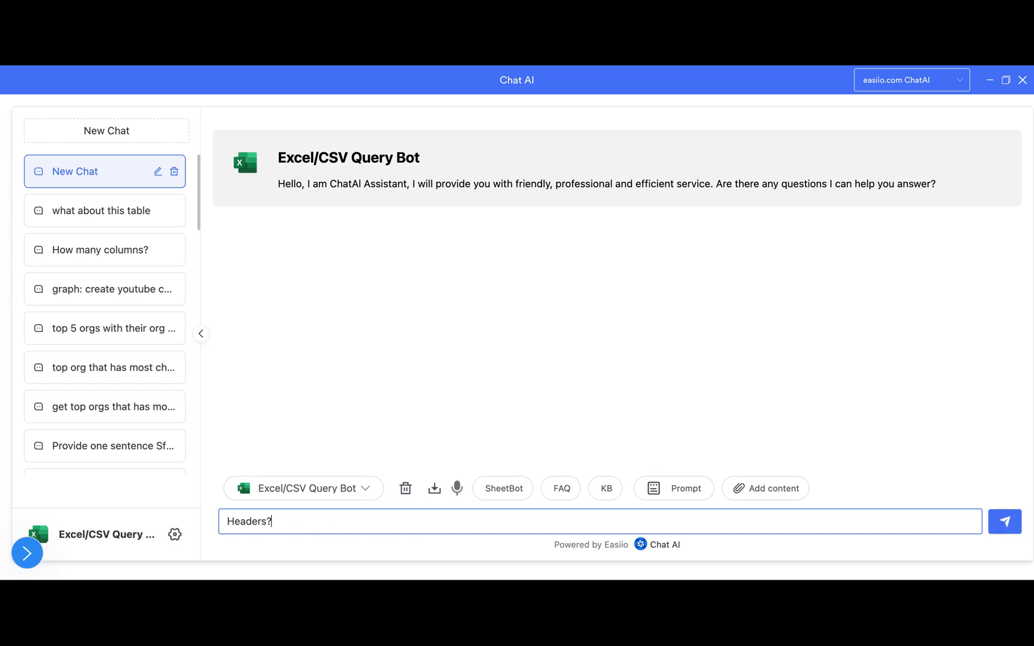
key(Return)
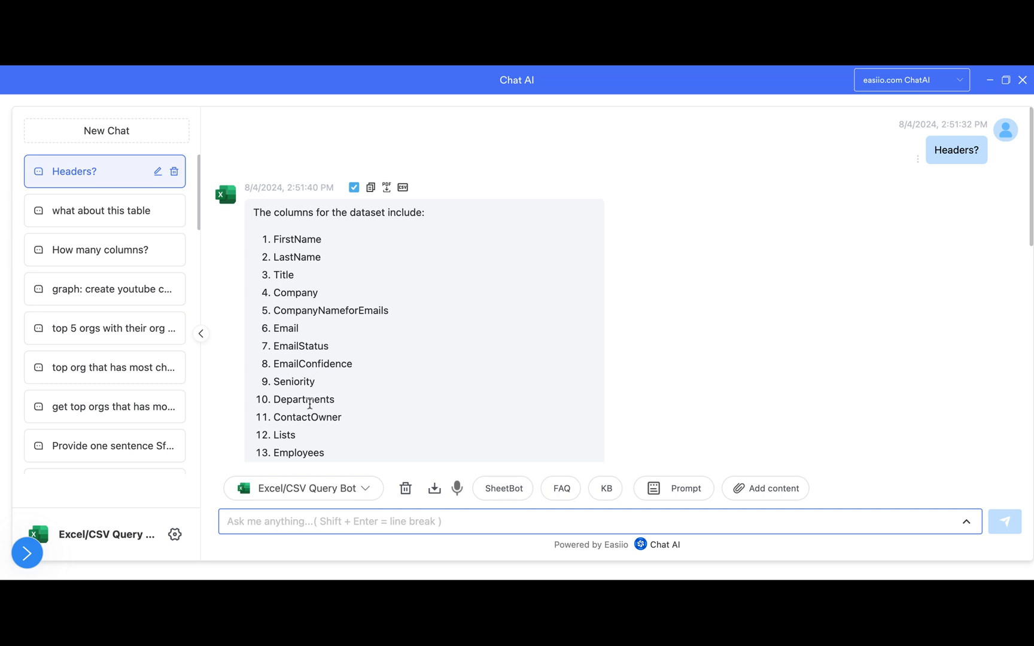
scroll(327, 413, down, 3)
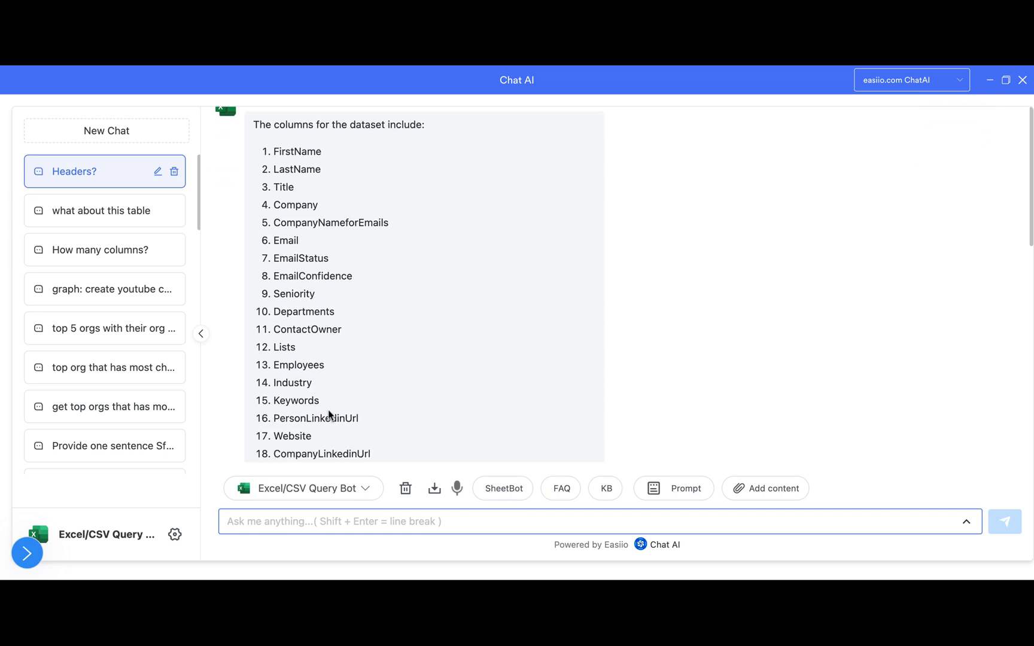
scroll(348, 428, down, 2)
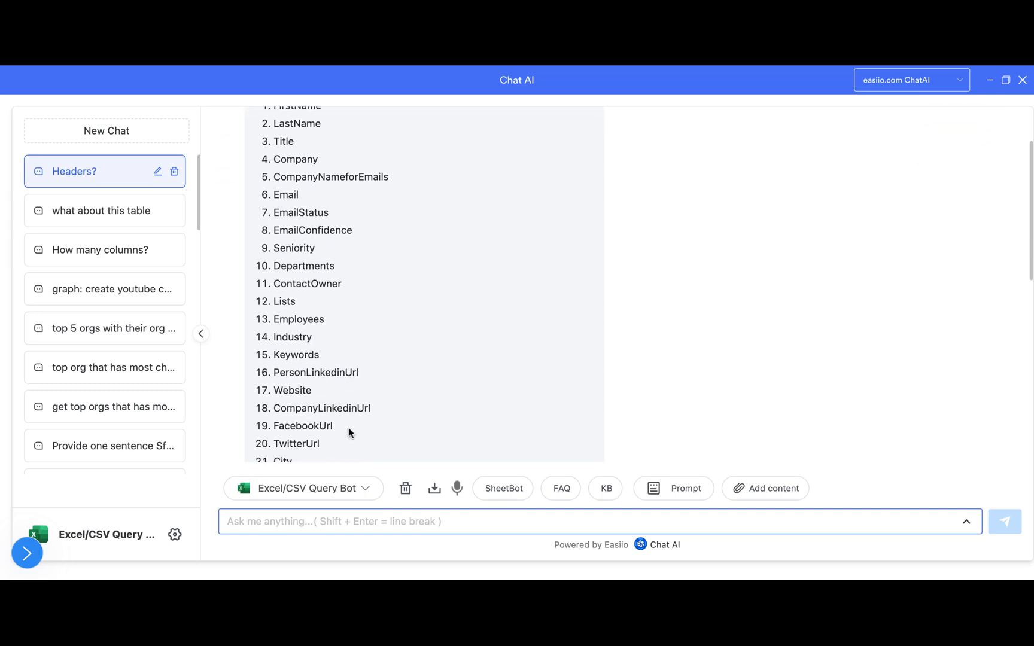
scroll(349, 427, down, 1)
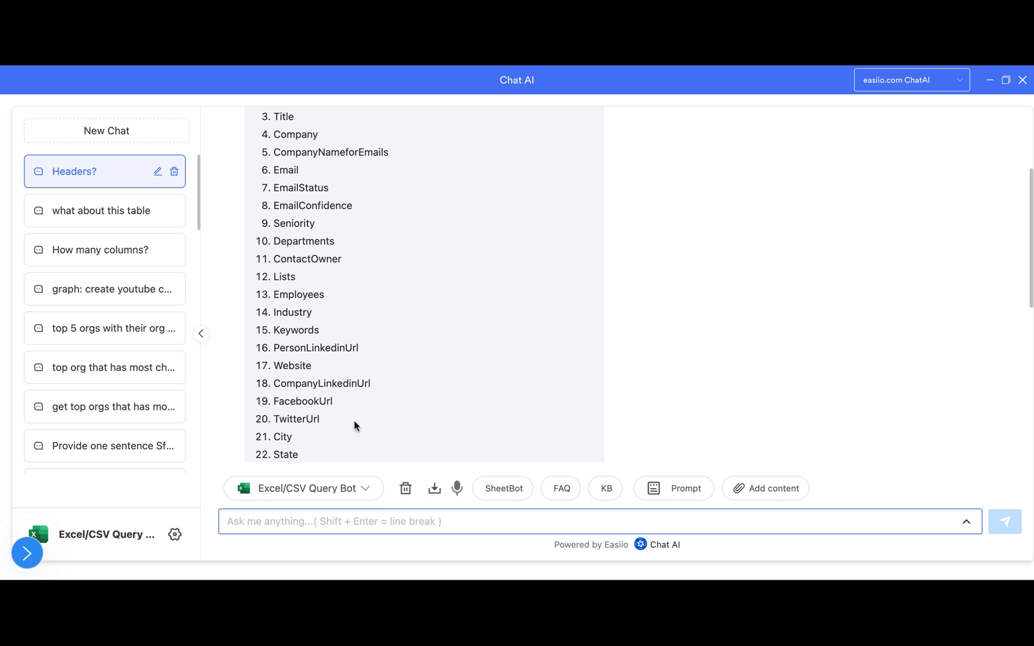
scroll(354, 426, down, 3)
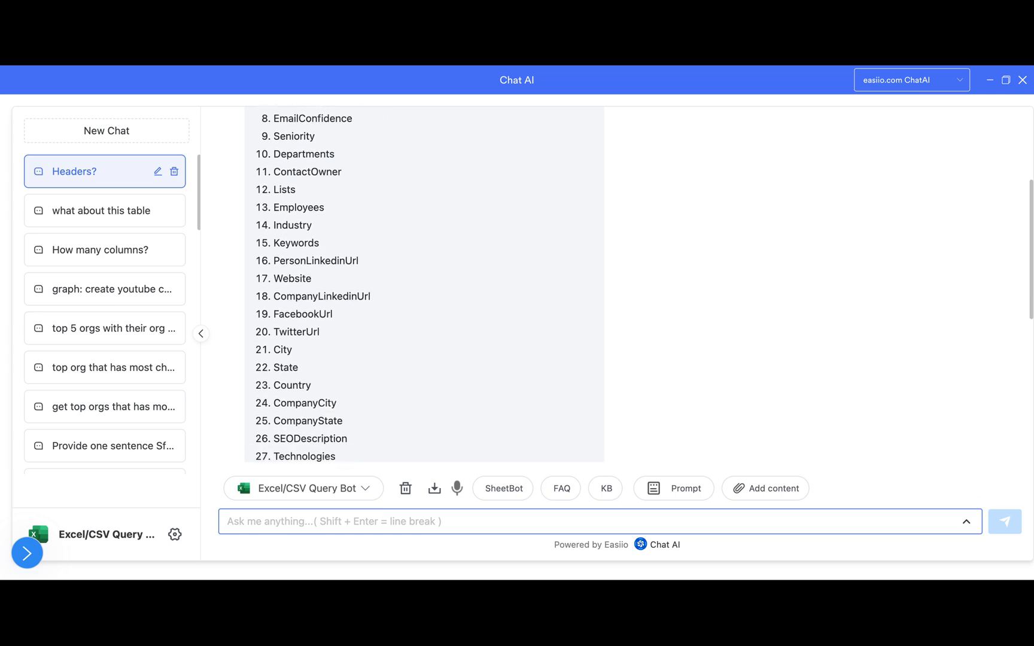
scroll(354, 425, down, 2)
scroll(355, 425, up, 3)
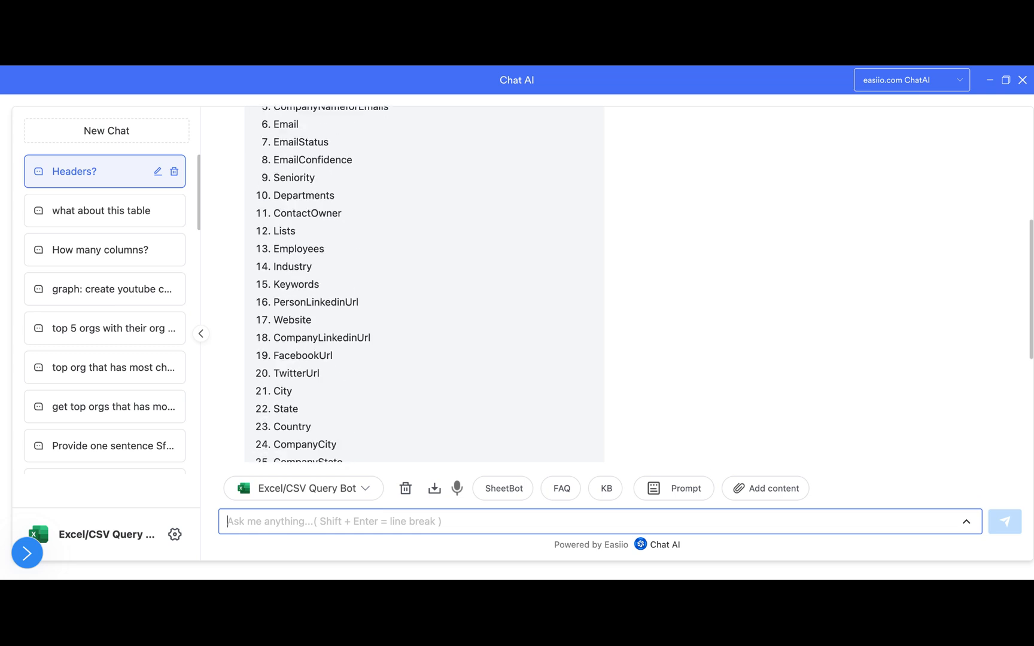
scroll(354, 426, up, 7)
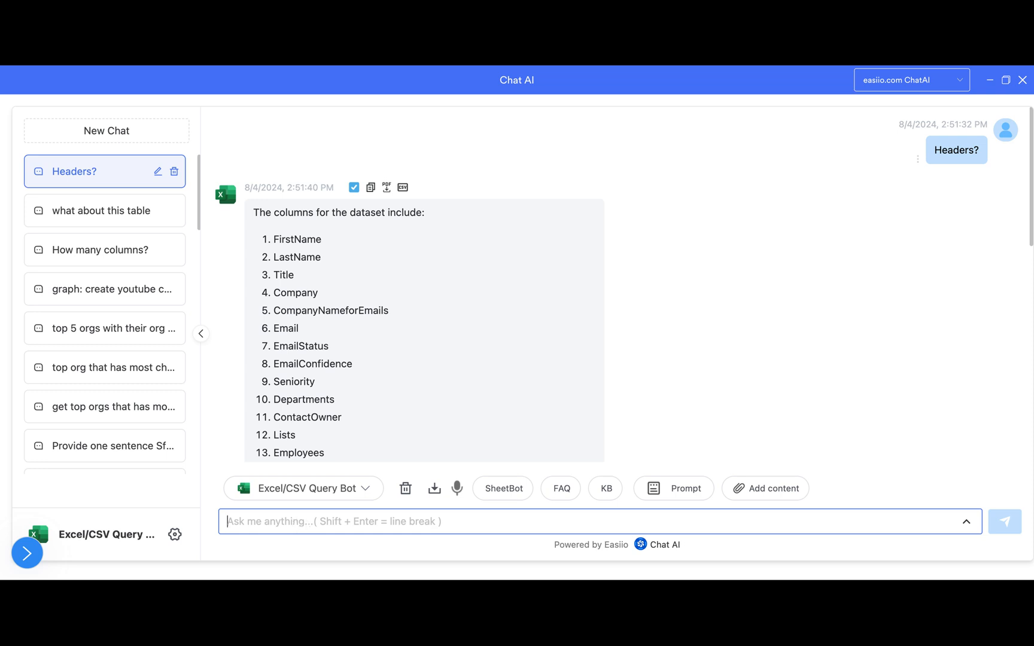
Ask the bot "Rows?" to get the dataset's row count.
text(Rows)
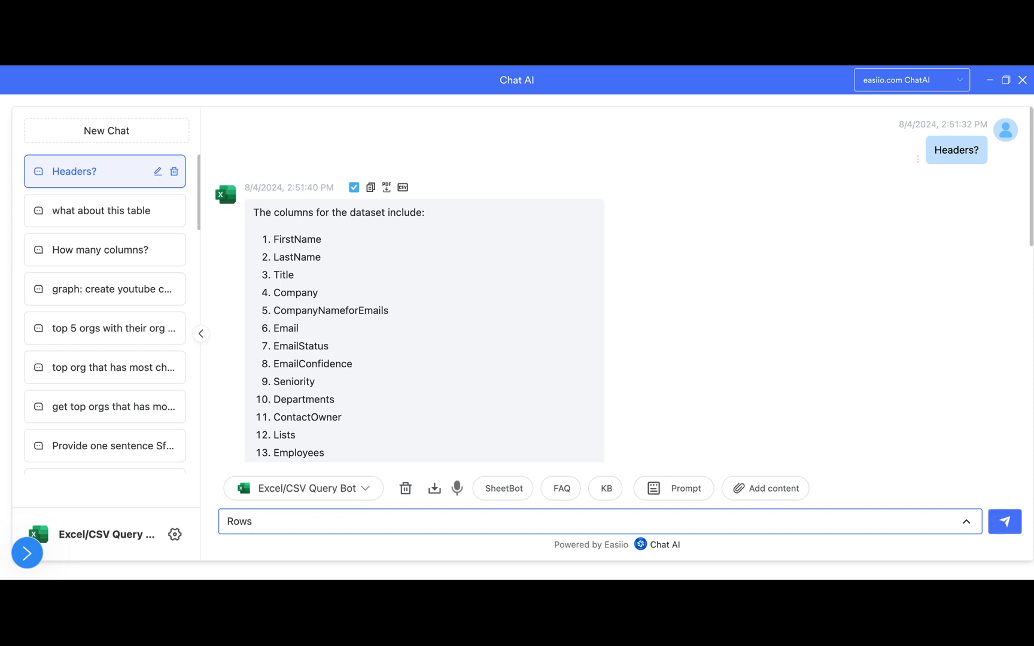
text(?)
key(Return)
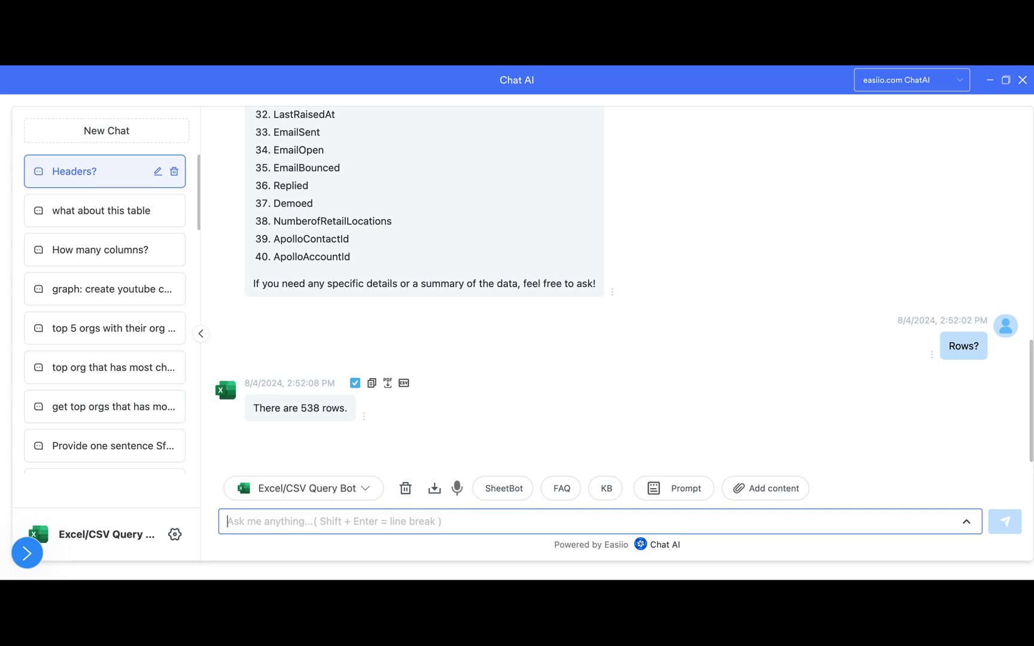
Ask the bot "about the table" and read its description of the contents.
text(a)
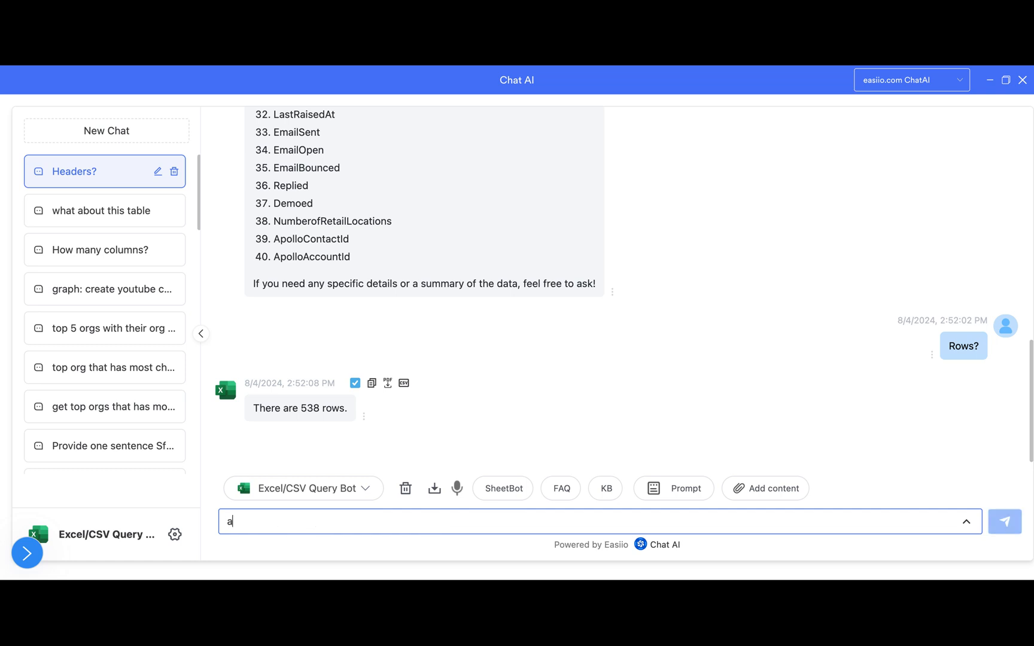
text(bout the table)
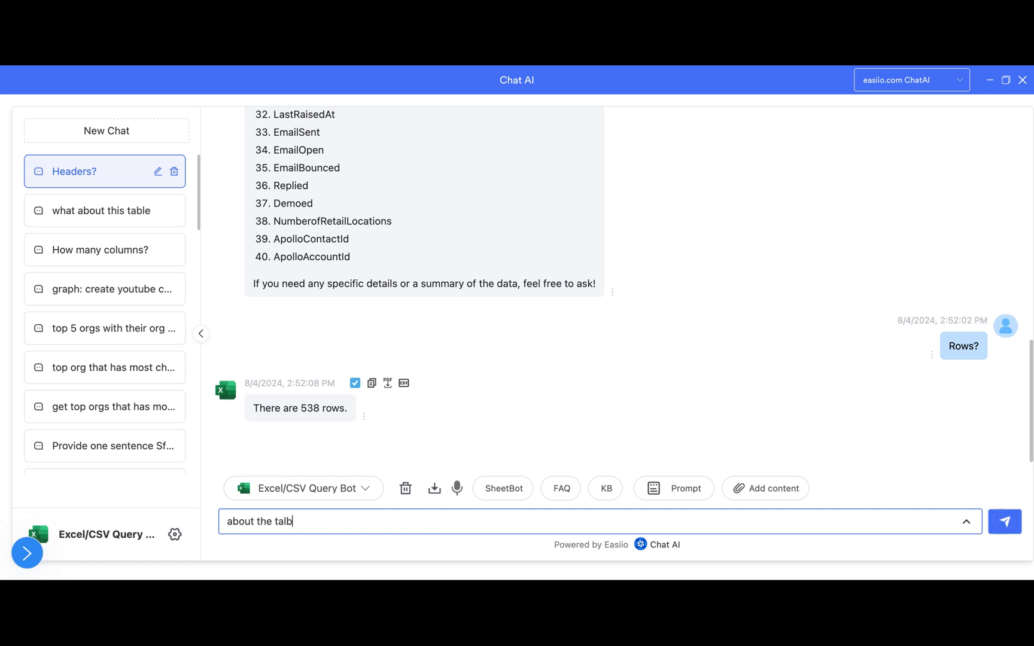
key(BackSpace)
key(BackSpace)
key(BackSpace)
text(ble)
key(Return)
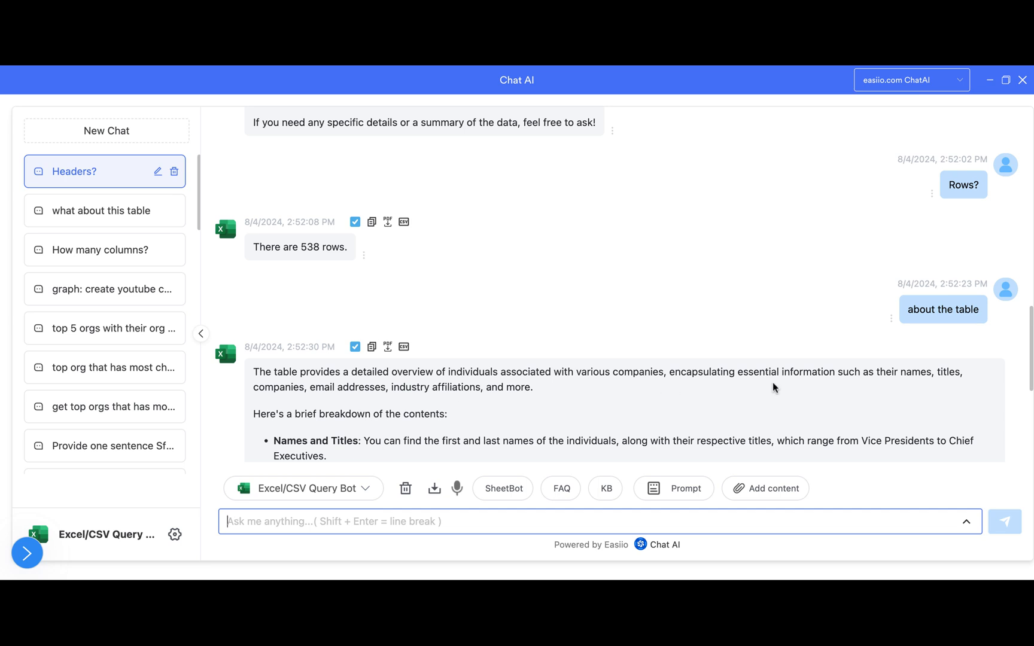
scroll(602, 411, down, 8)
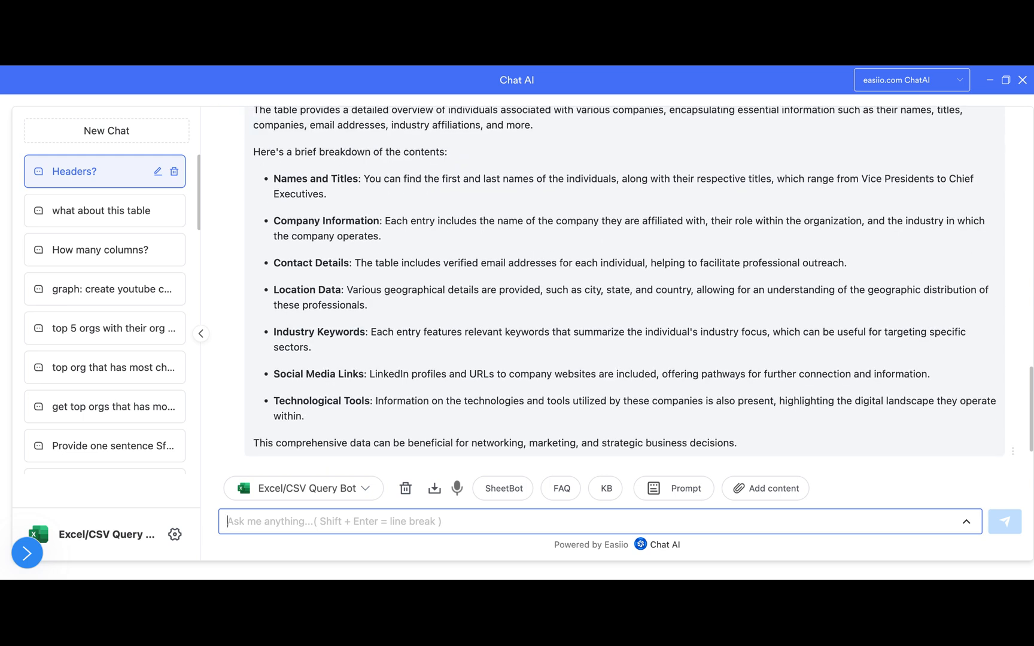
scroll(624, 281, up, 2)
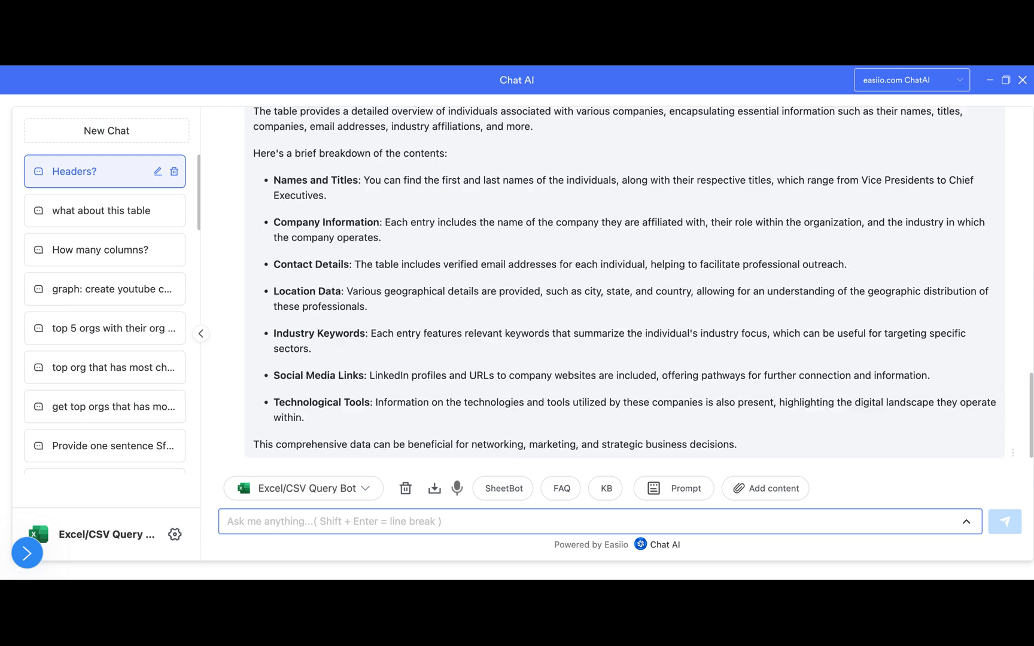
scroll(625, 281, up, 2)
scroll(625, 281, down, 1)
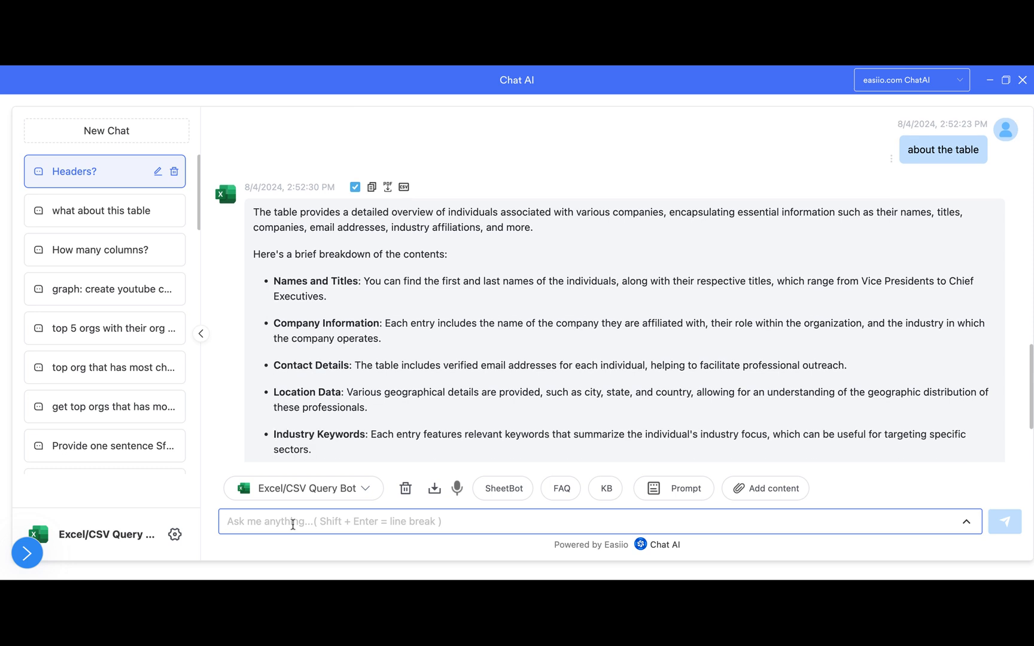
Ask the bot "list 20 of the top companies that has highest revenue with remove of repeatition in table formata".
text(list 20 )
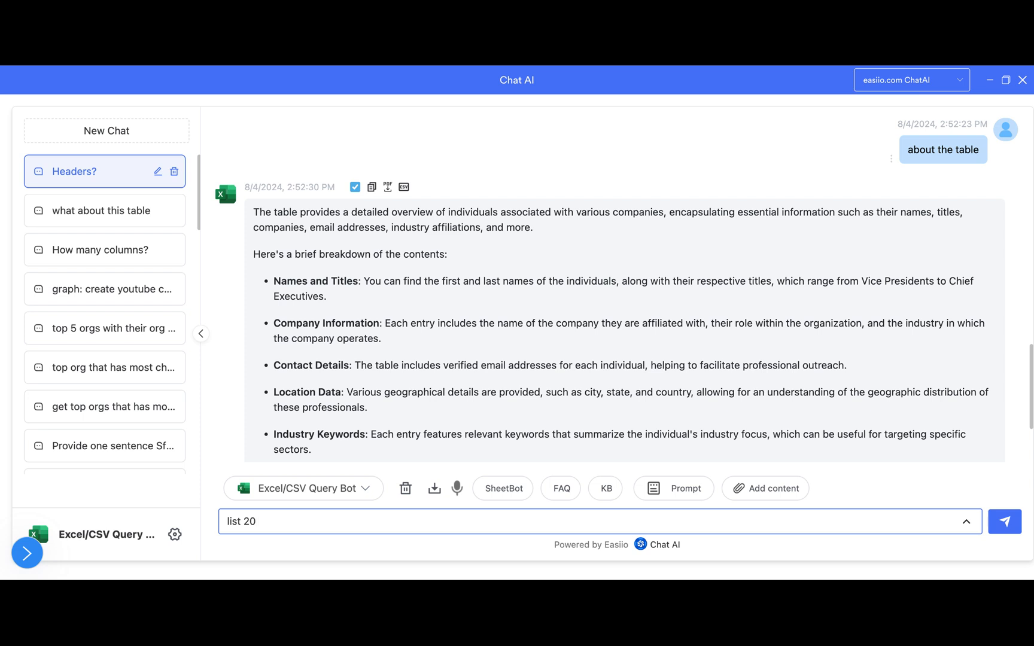
text(of the top companies)
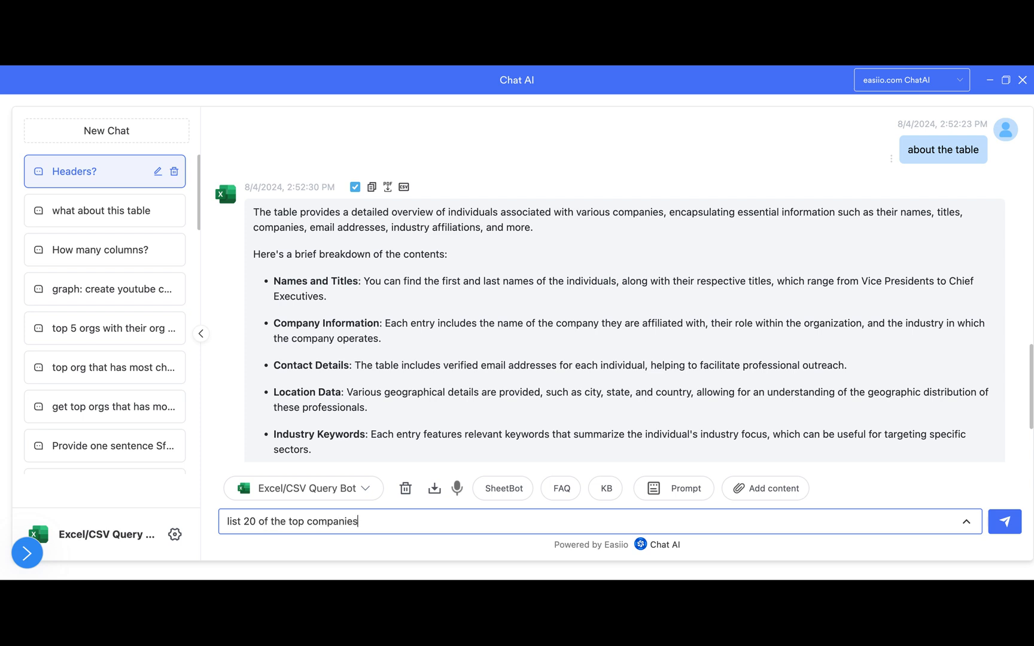
text( that has ig)
key(BackSpace)
text(highest revenue)
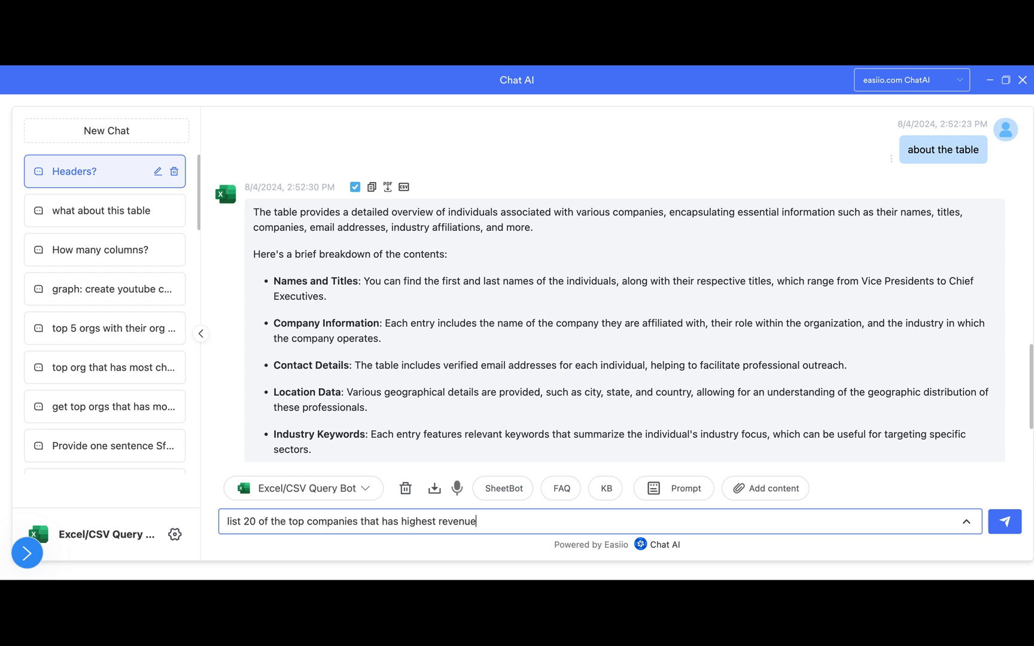
text( iwth)
key(BackSpace)
key(BackSpace)
key(BackSpace)
text(with remove of repeati)
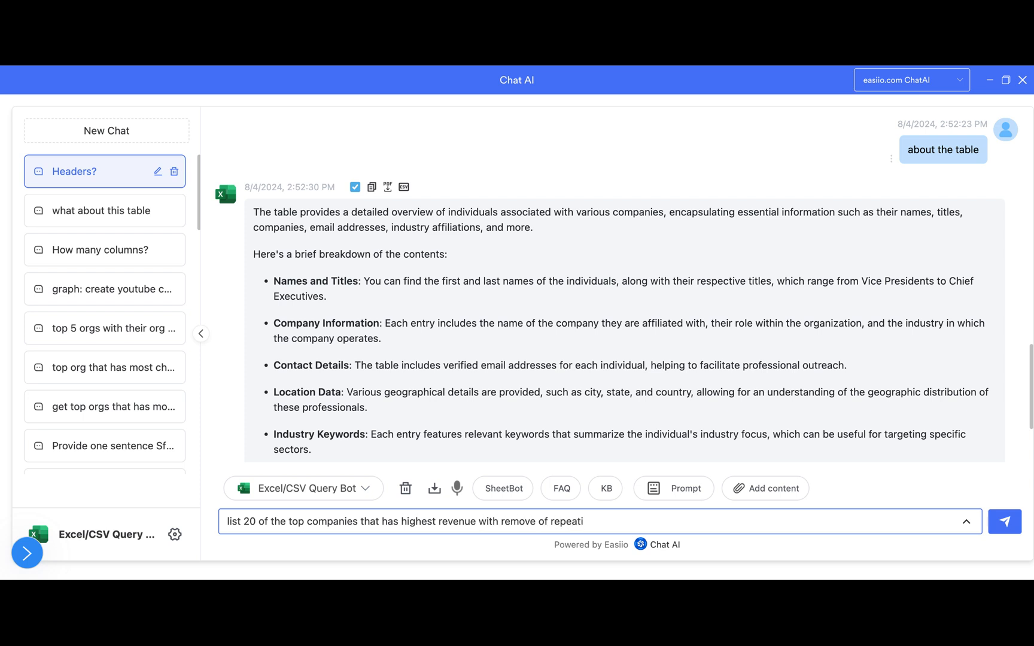
text(tion in table froma)
key(BackSpace)
key(BackSpace)
key(BackSpace)
key(BackSpace)
text(ormata)
key(Return)
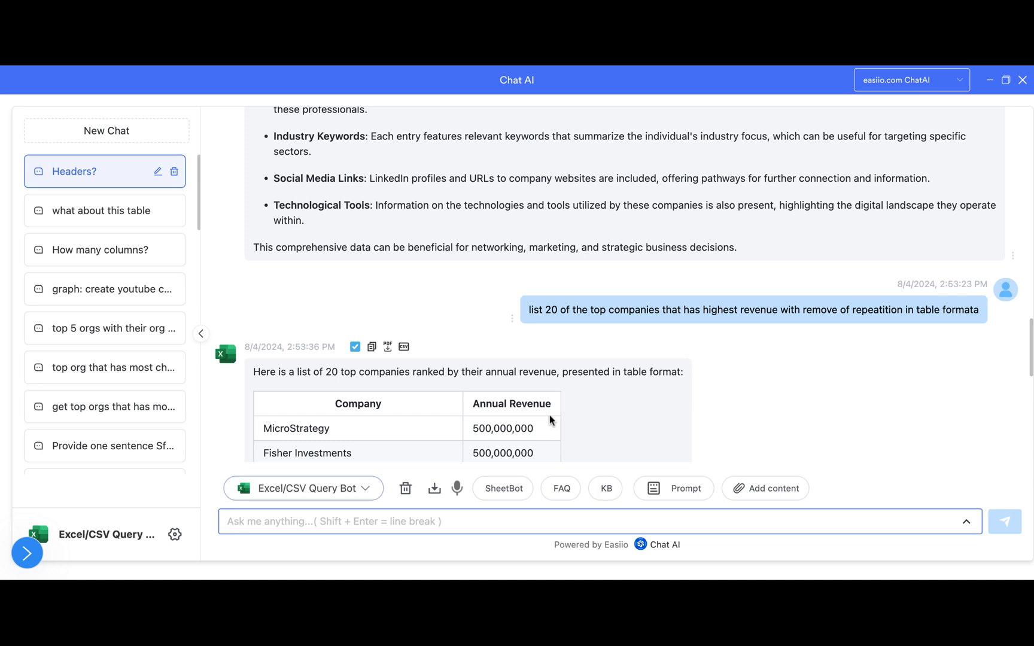
Review the returned table of top companies by annual revenue and download that answer as a PDF.
scroll(549, 422, down, 3)
scroll(550, 420, down, 5)
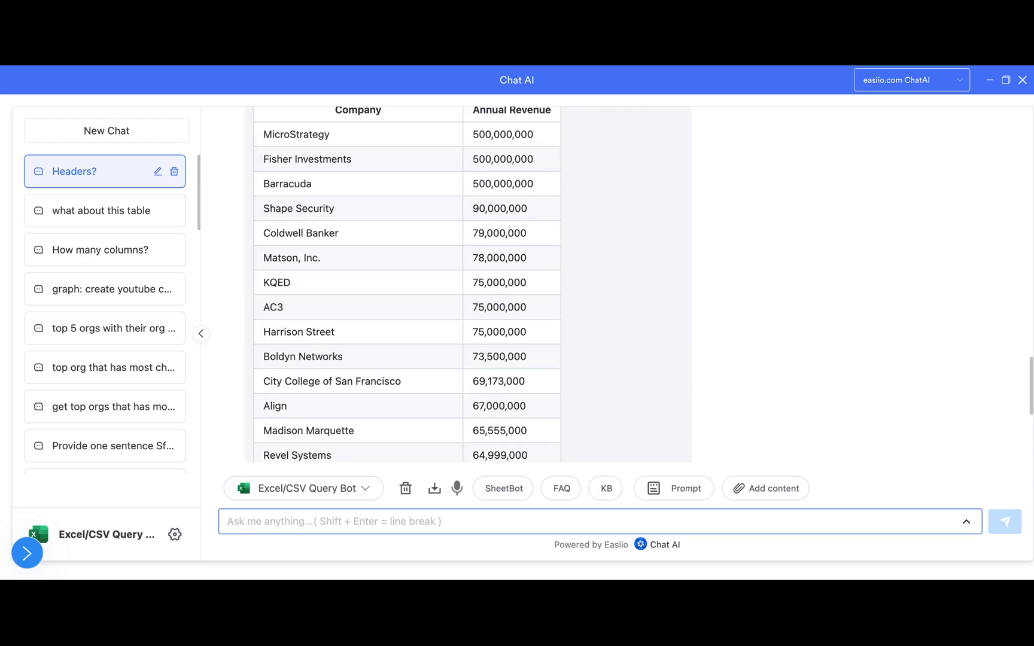
scroll(524, 419, down, 2)
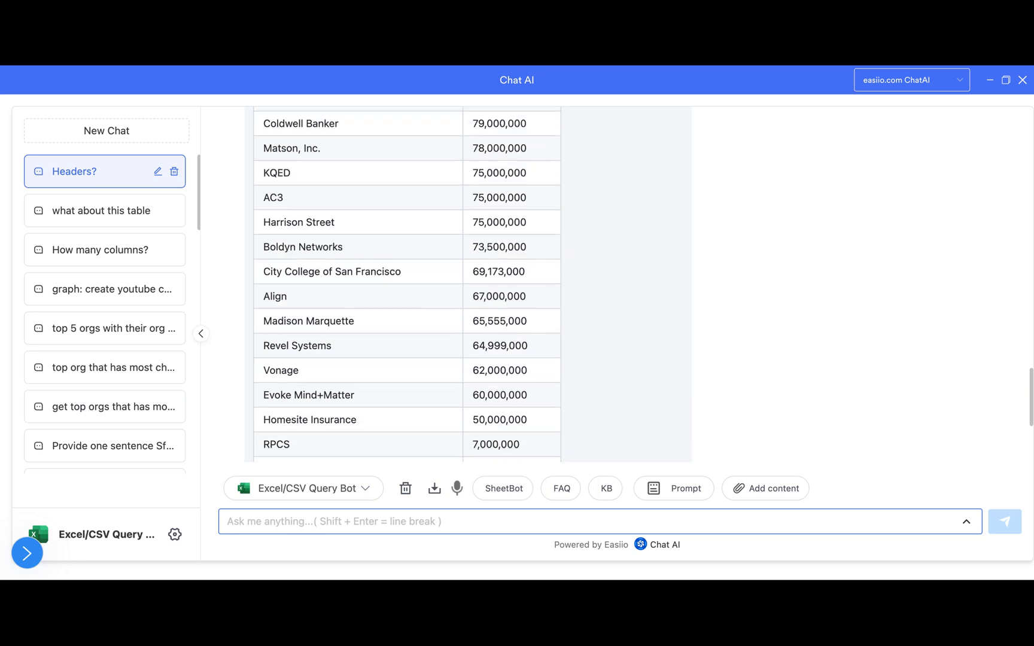
scroll(394, 405, down, 1)
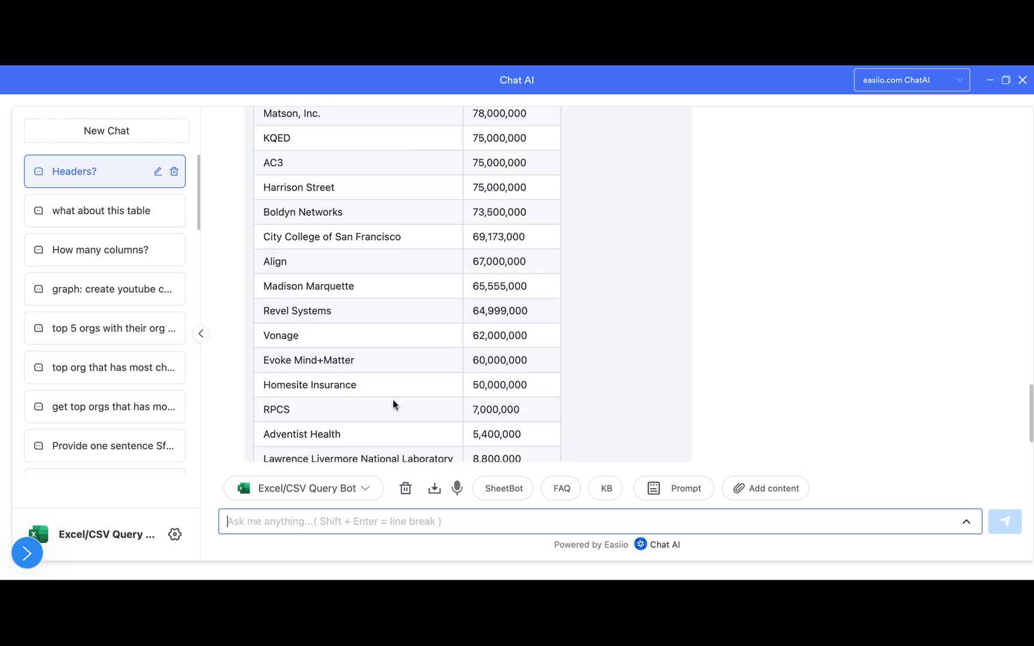
scroll(392, 399, up, 4)
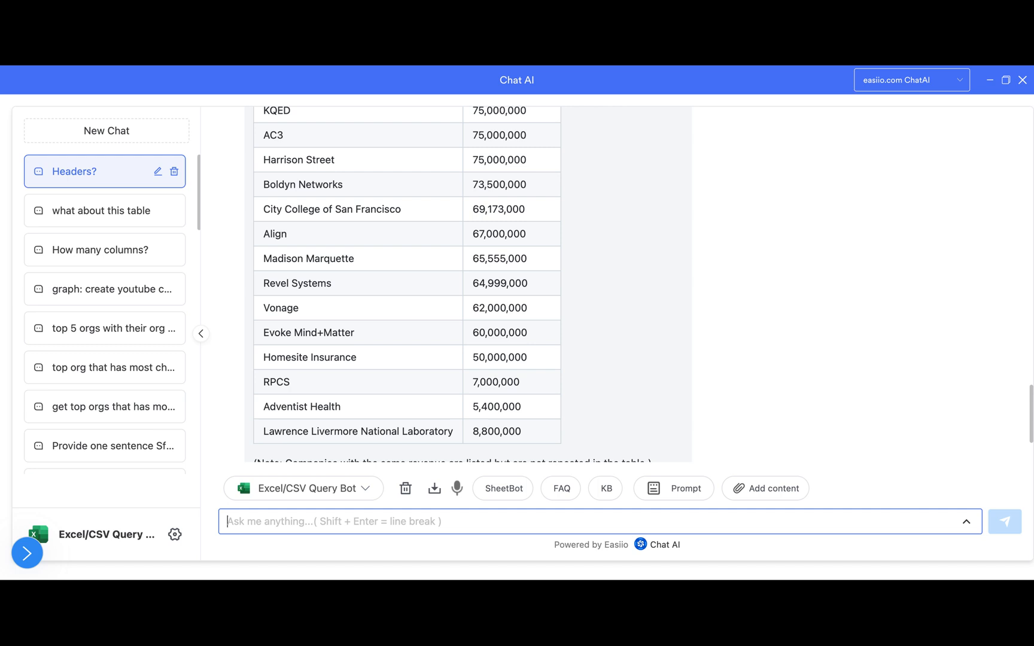
scroll(468, 284, up, 3)
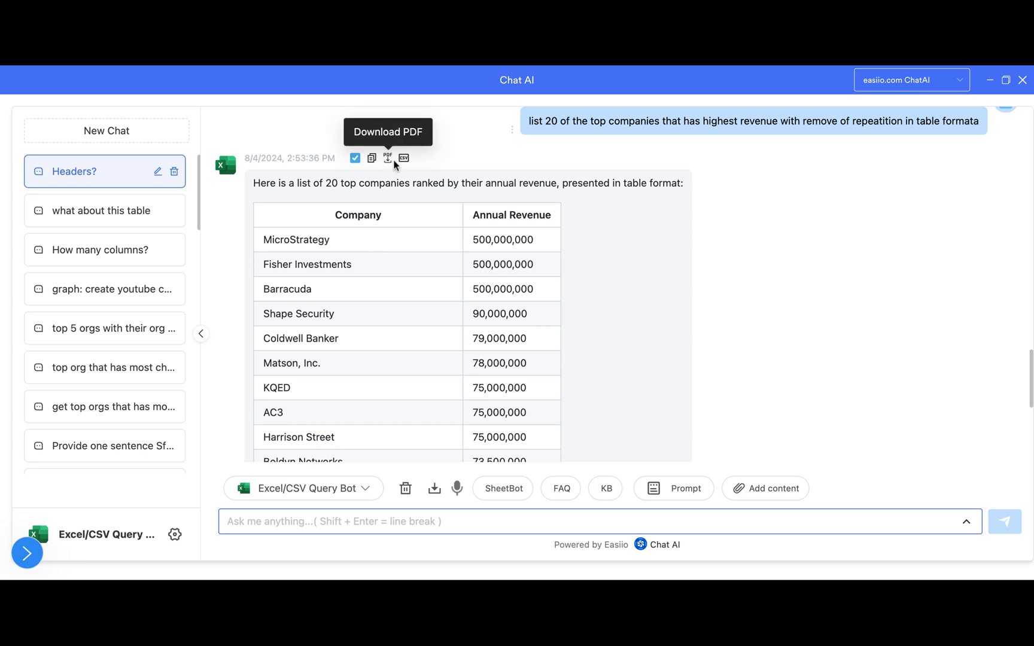
click(390, 161)
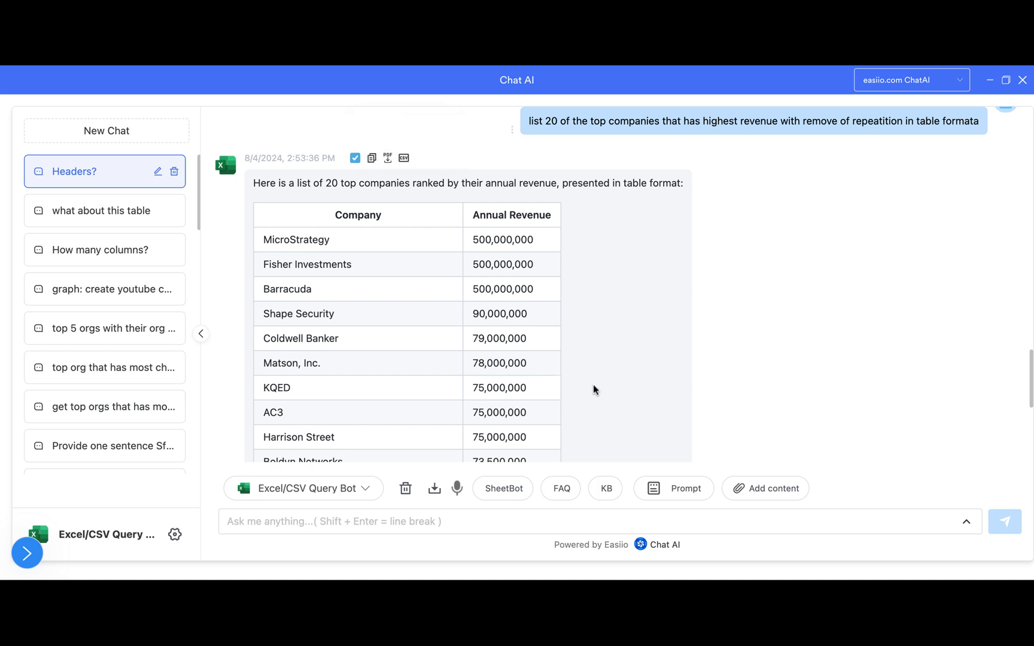
scroll(593, 388, down, 5)
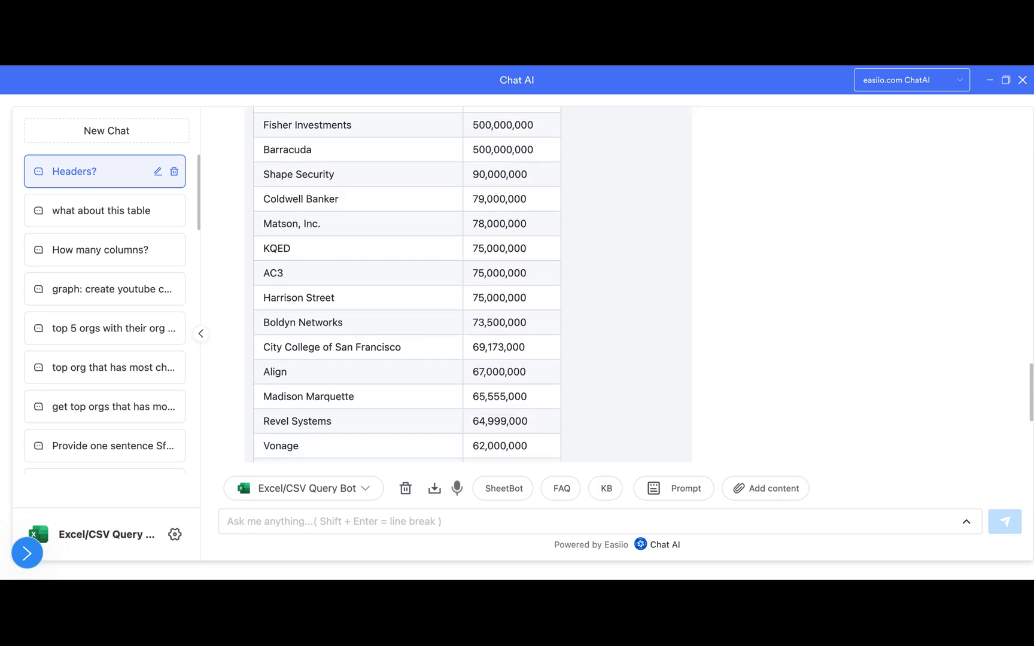
scroll(593, 385, down, 4)
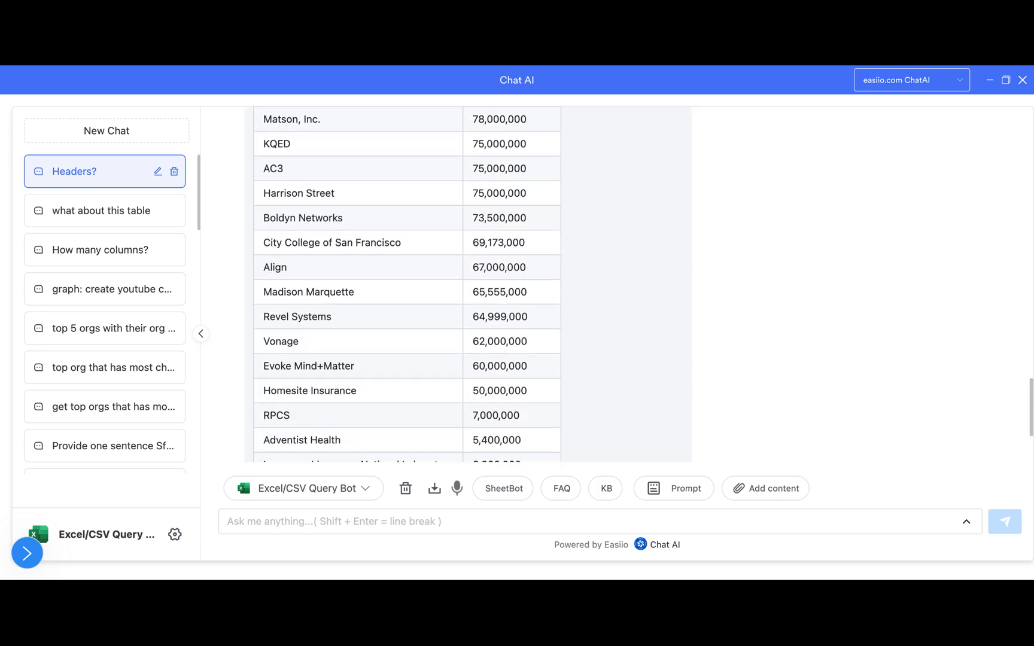
Ask the bot "how many rows from "Vonage" company", reusing the company name from the end of the revenue table.
scroll(490, 381, down, 2)
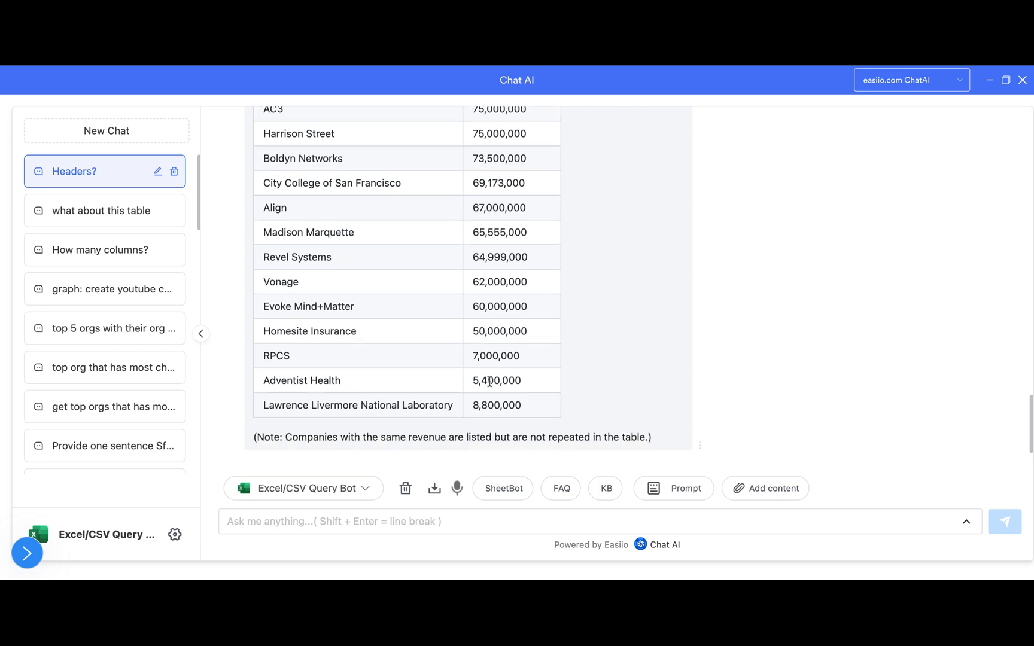
scroll(489, 381, down, 1)
click(346, 520)
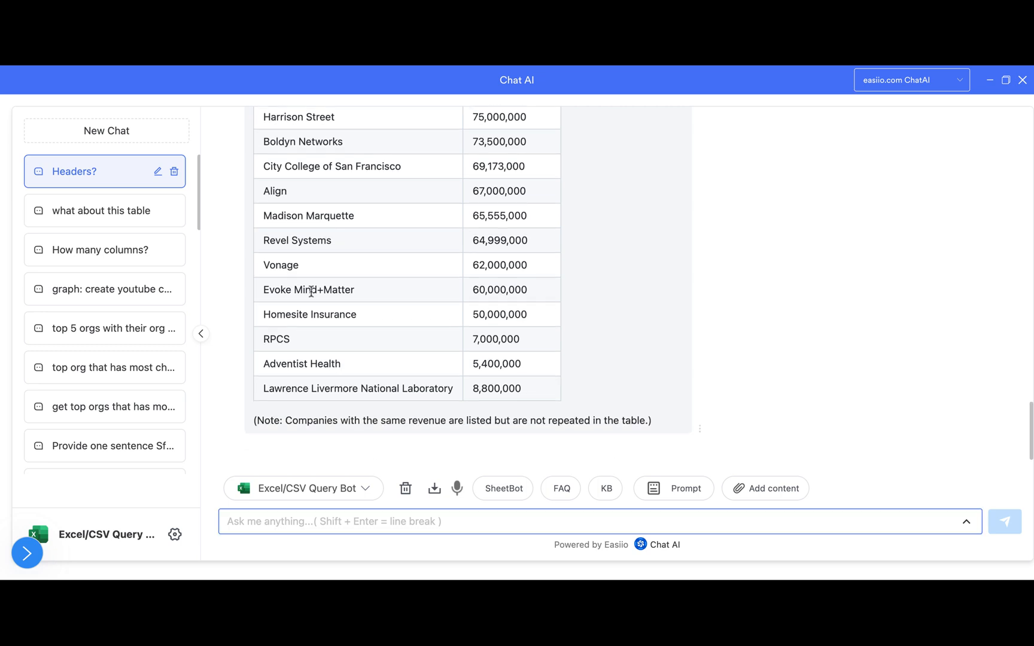
drag(298, 266, 264, 268)
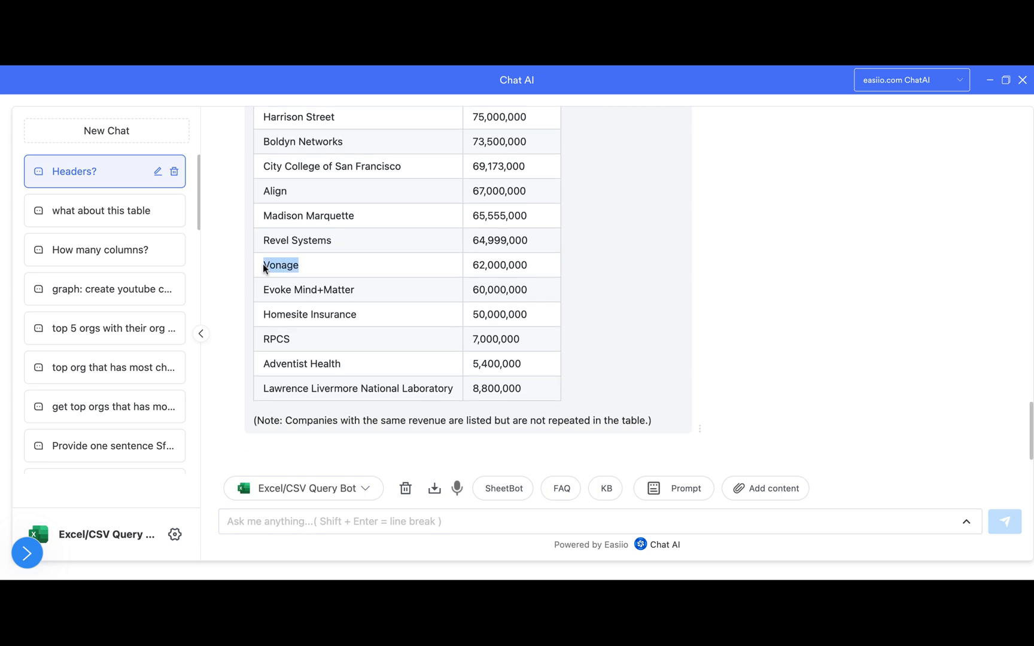
click(340, 525)
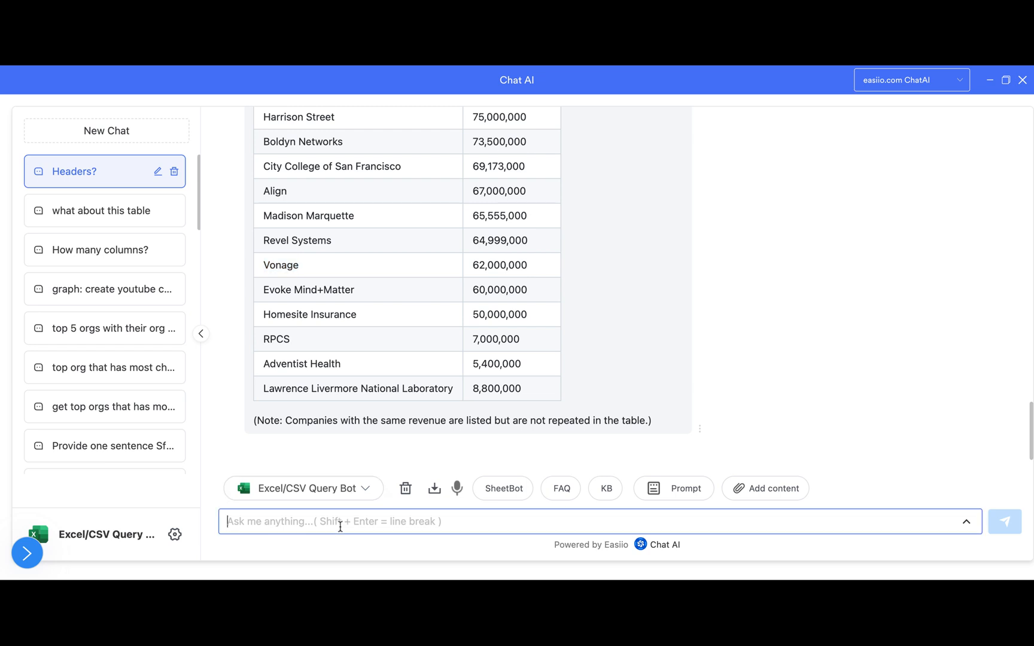
text(how ma)
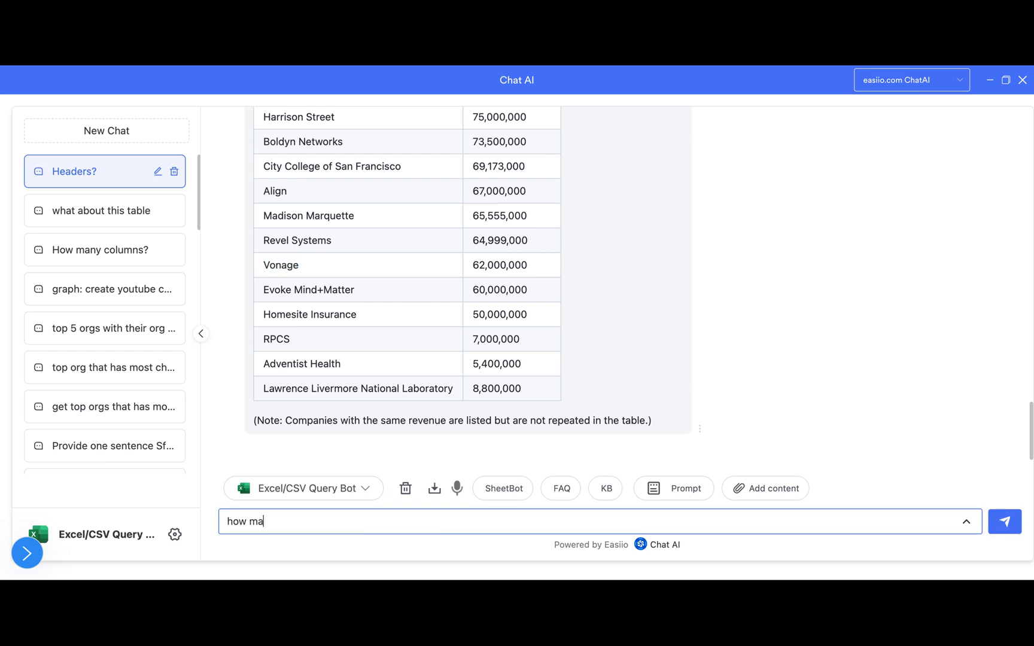
text(ny row )
text( from "Vonage)
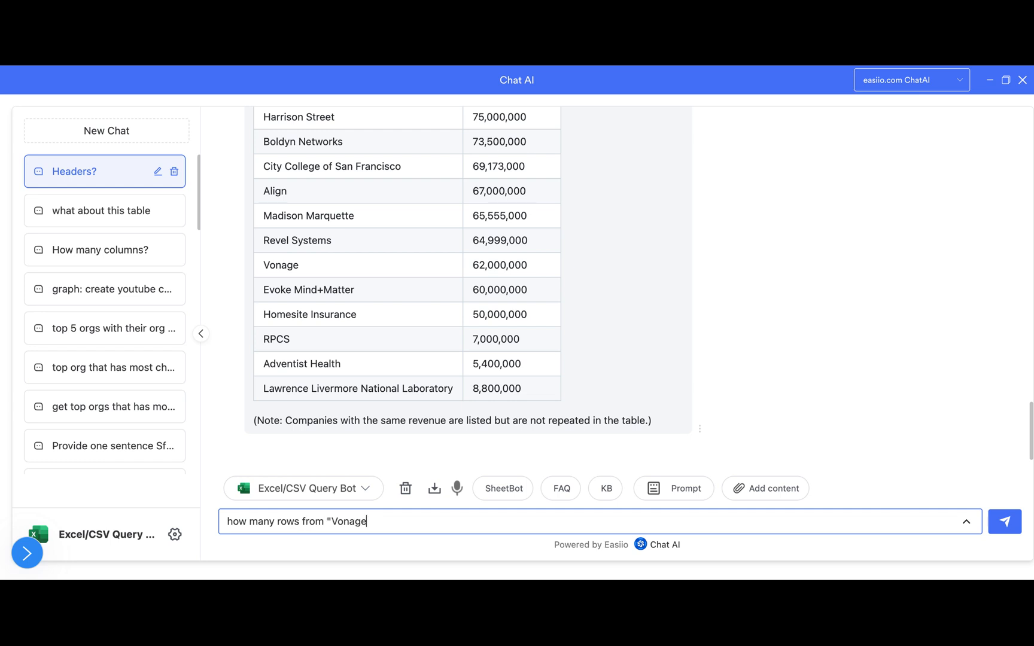
text(" company)
click(1002, 526)
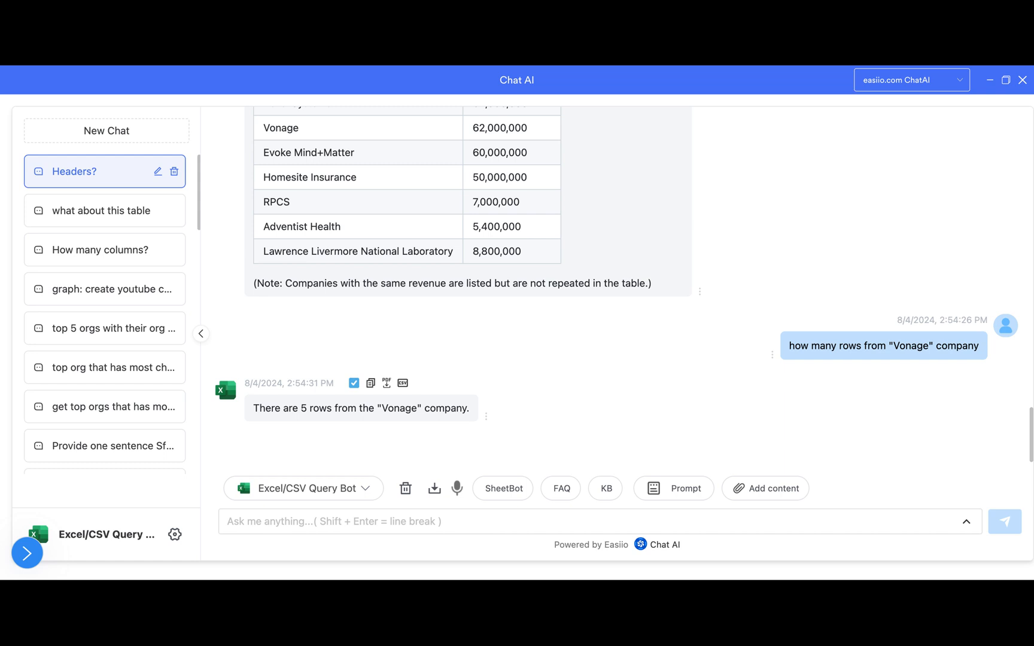
Ask the bot "list of the name and linkedin for people from "Vonage" company", reusing the company wording from the previous question, and view the answer.
click(356, 522)
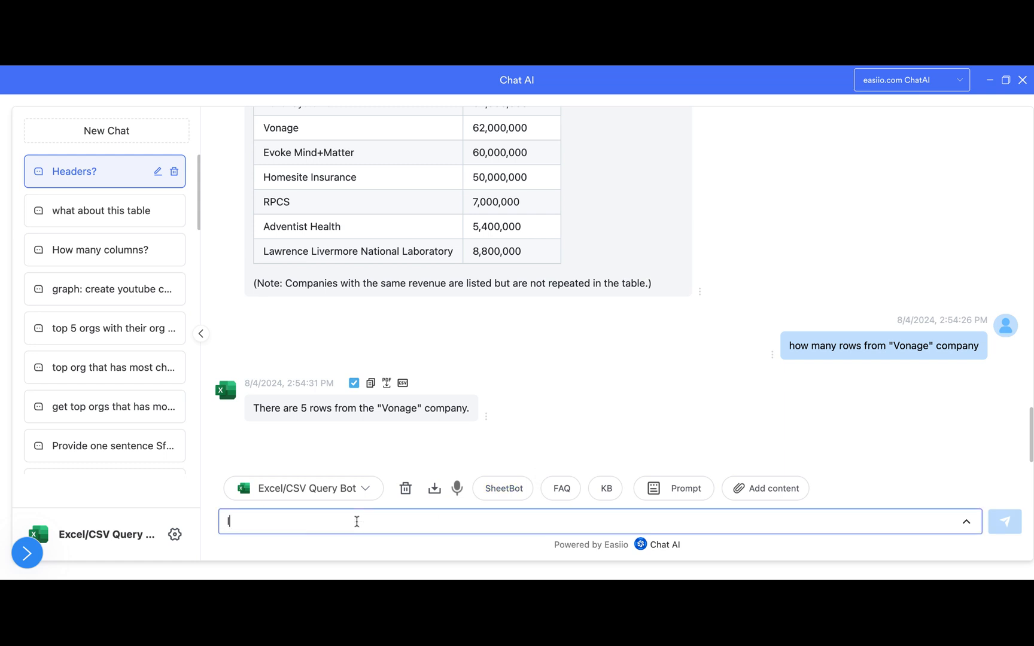
text(list of the)
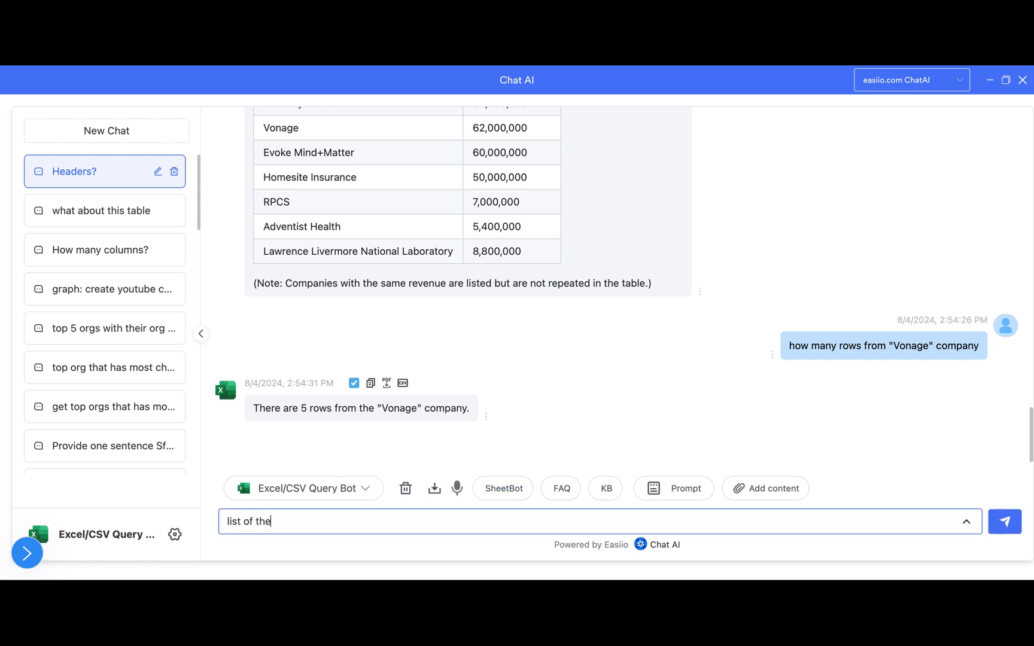
text( name and linkedin for people from)
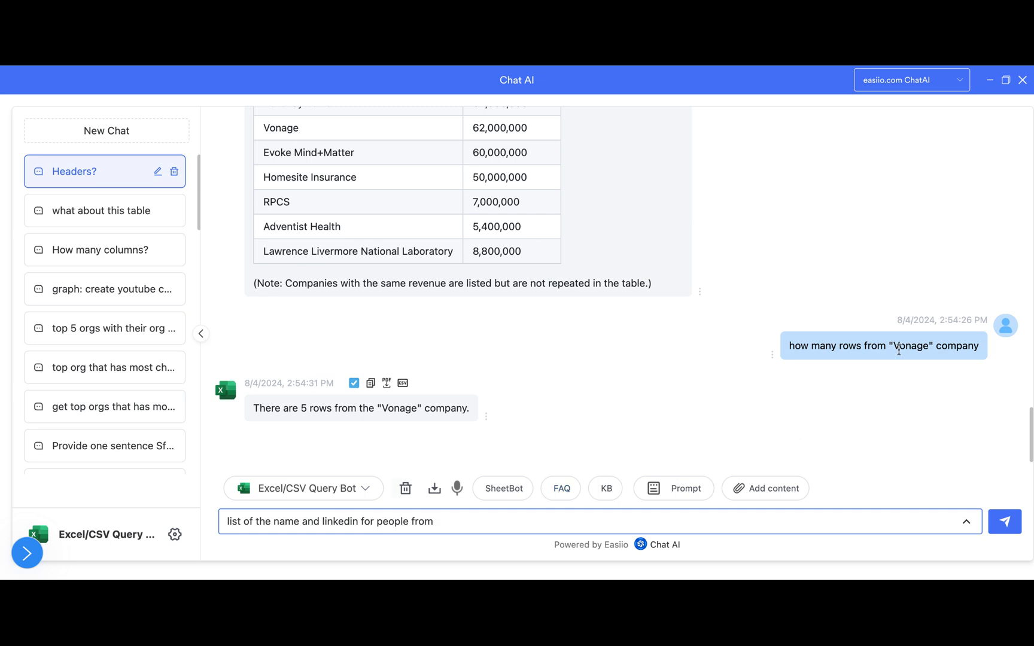
drag(889, 345, 981, 350)
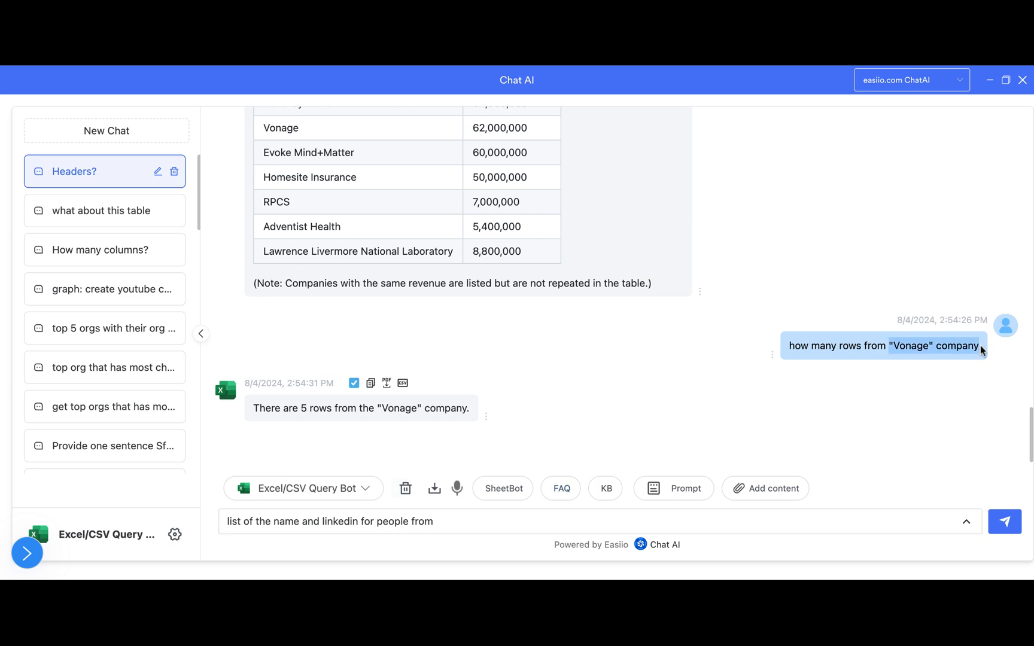
key(ctrl+c)
click(460, 520)
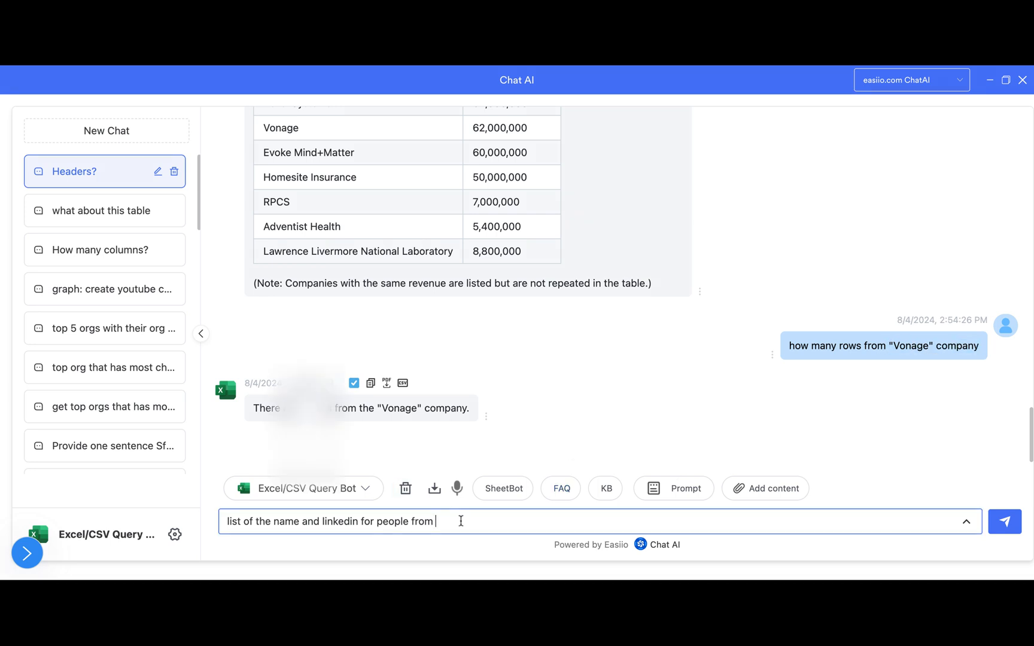
key(ctrl+v)
key(Return)
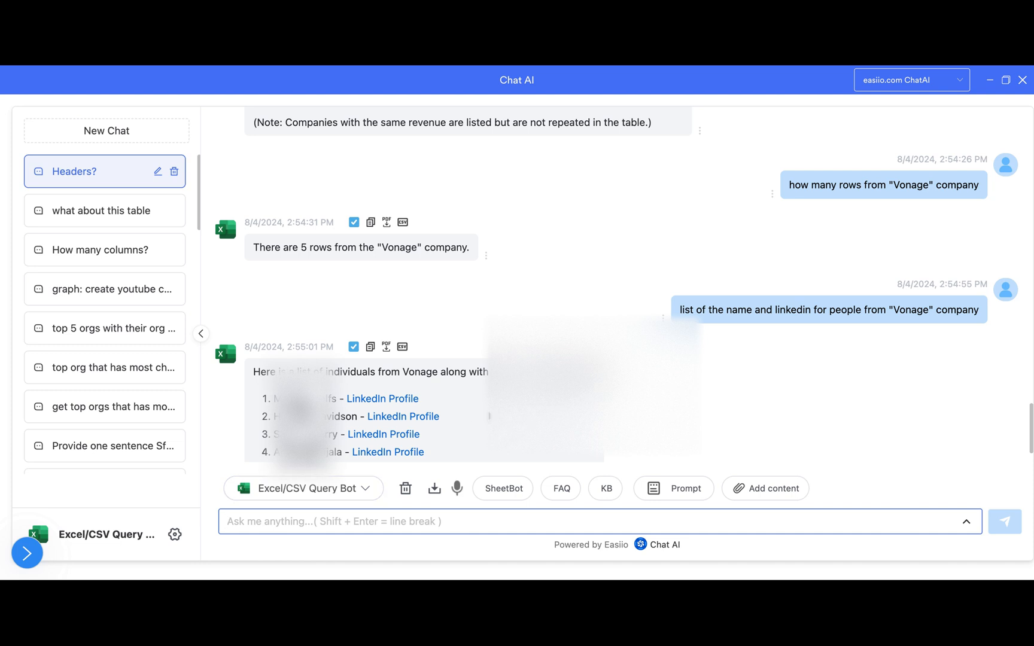
scroll(479, 409, down, 2)
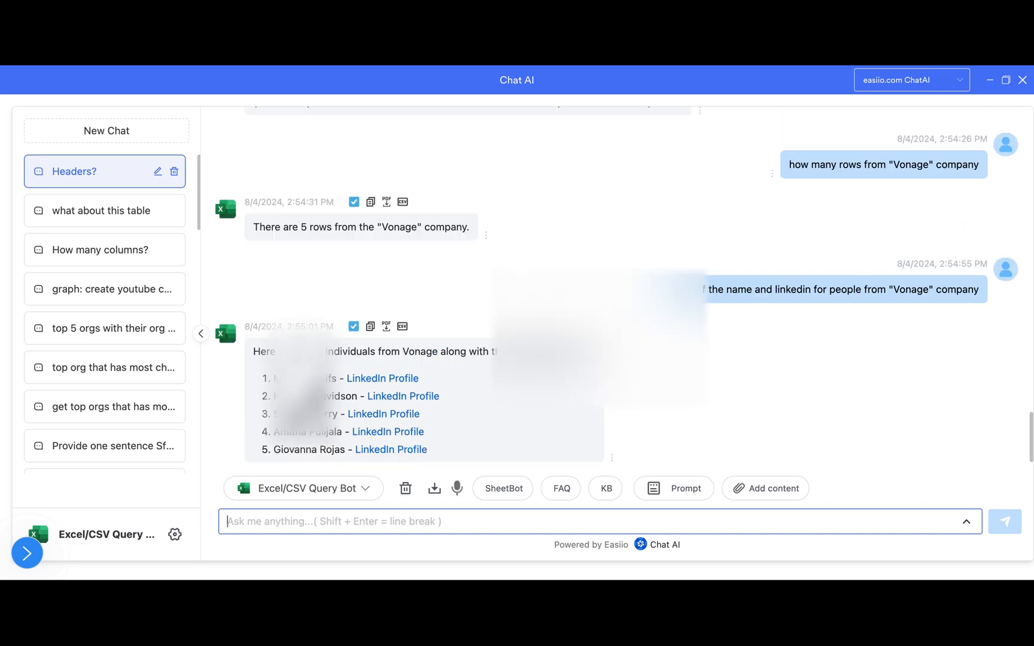
scroll(617, 284, up, 5)
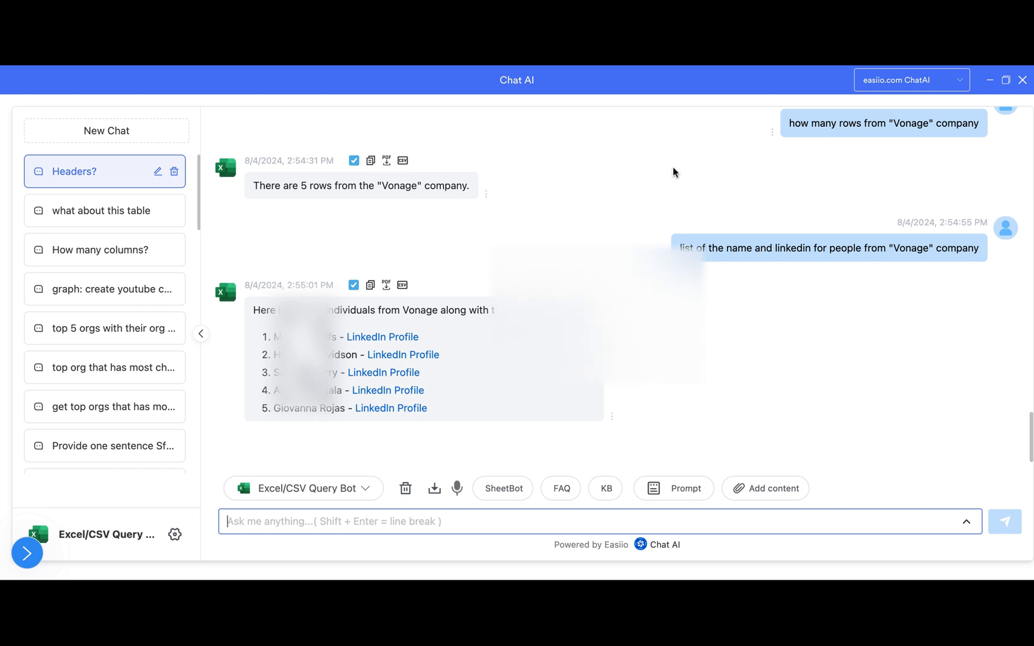
click(27, 553)
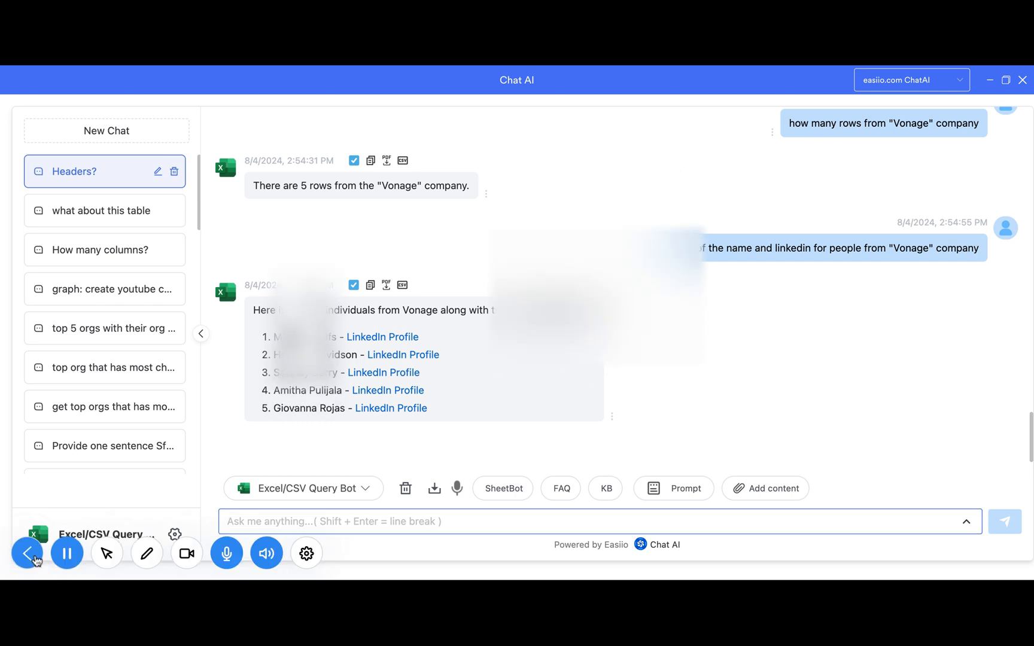